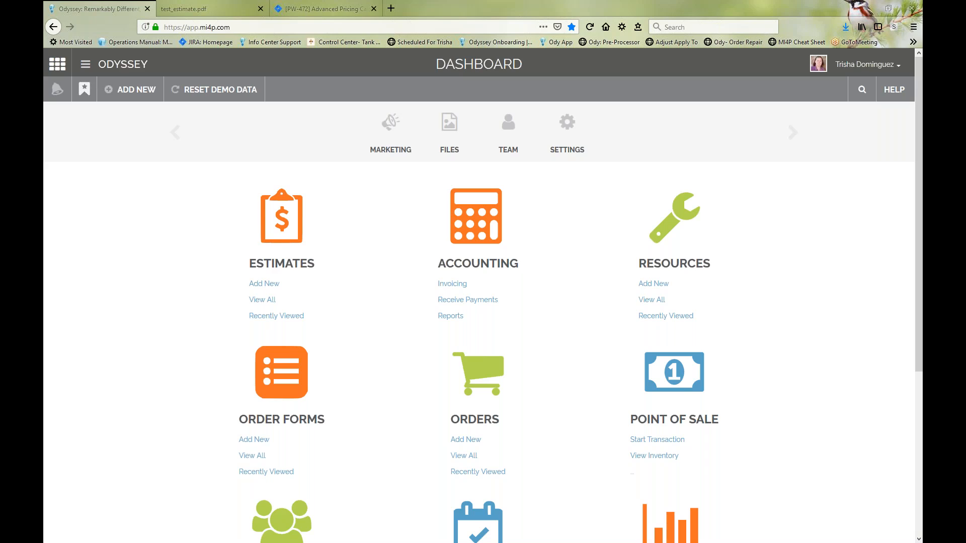
Step: Open the Odyssey documentation in a new tab from the dashboard's help options
click(895, 95)
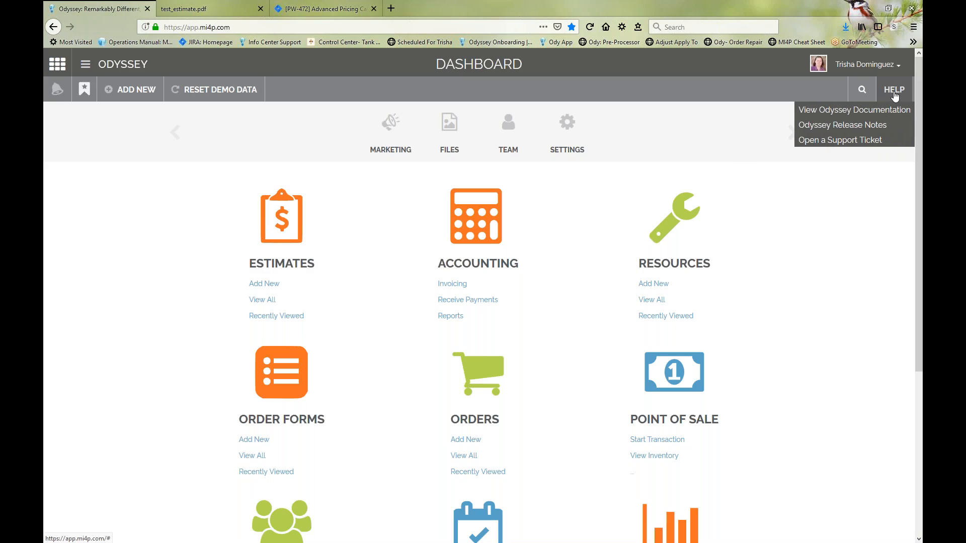
right_click(880, 119)
click(888, 126)
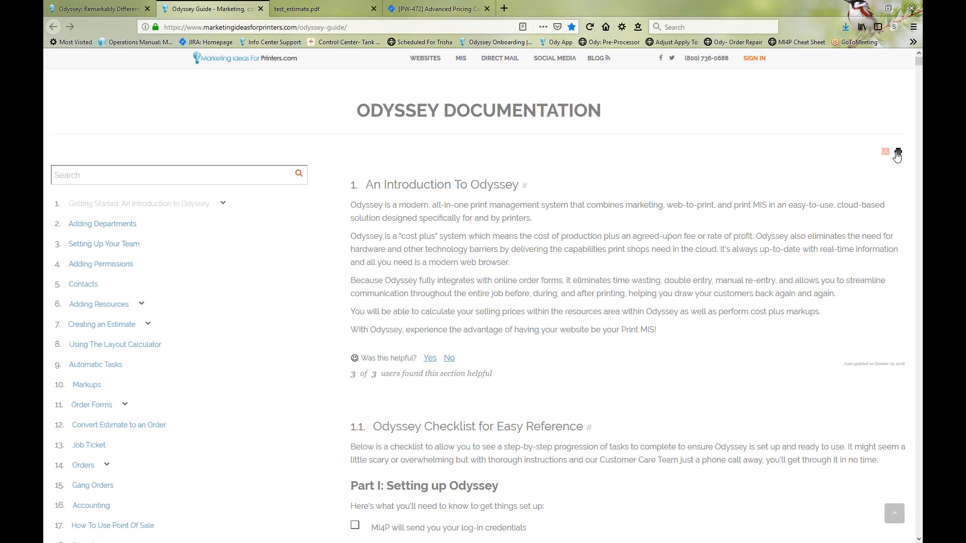
Step: Return to the Odyssey dashboard and open the Odyssey Release Notes in a new tab for viewing
click(100, 9)
right_click(831, 129)
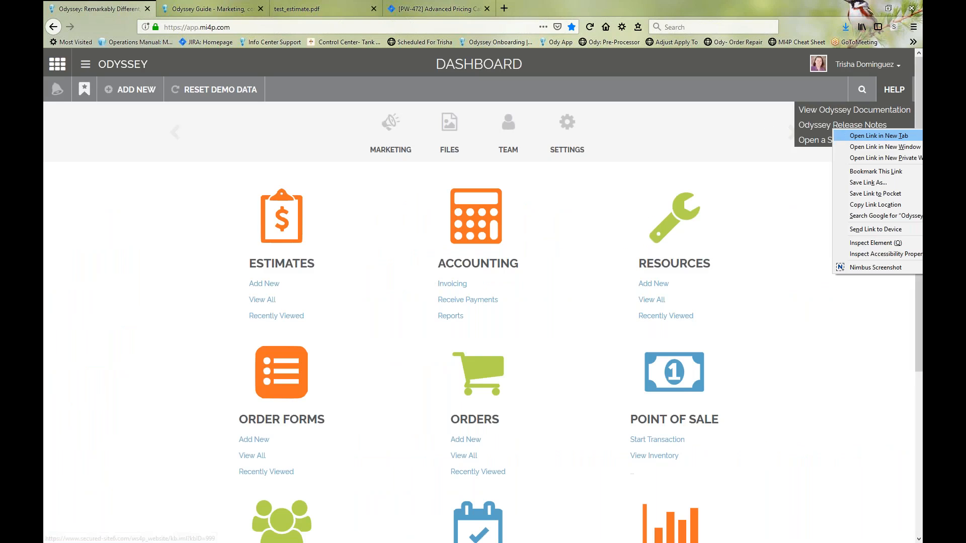
click(852, 135)
click(207, 10)
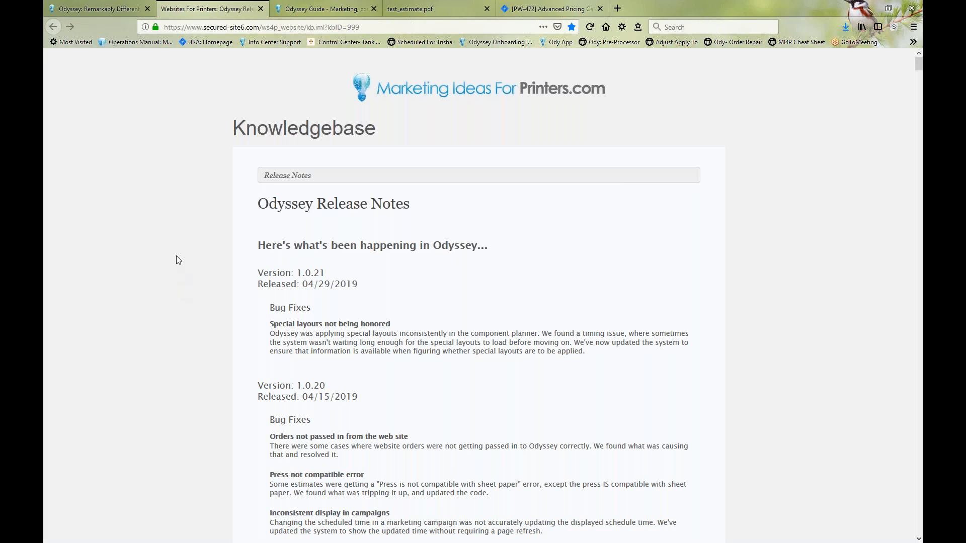
Step: Go back to the dashboard and open the support ticket request page in a new tab
click(92, 11)
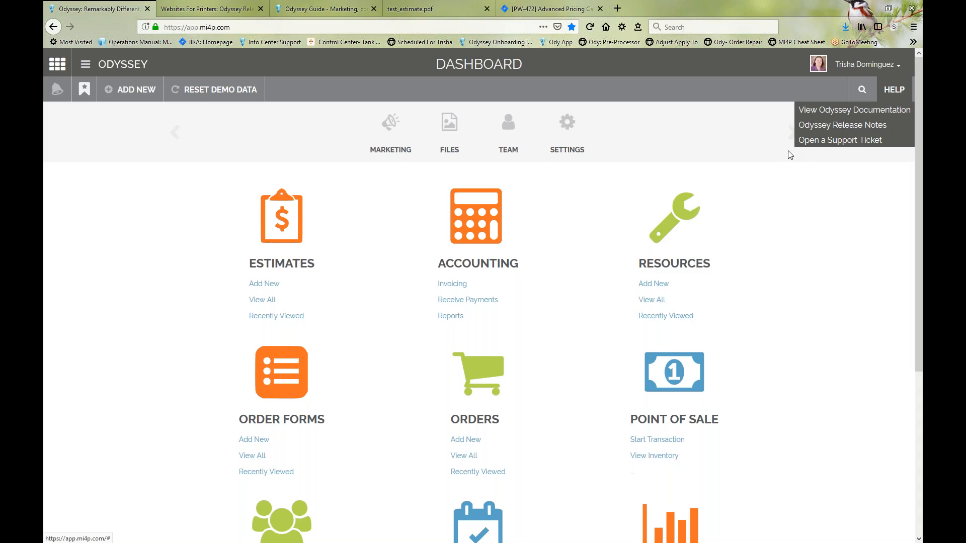
right_click(821, 144)
click(867, 148)
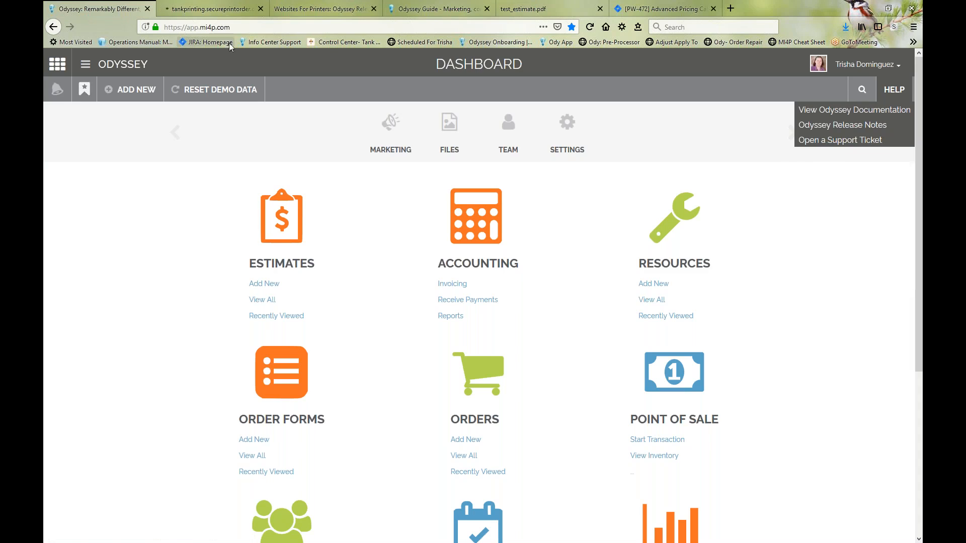
click(211, 8)
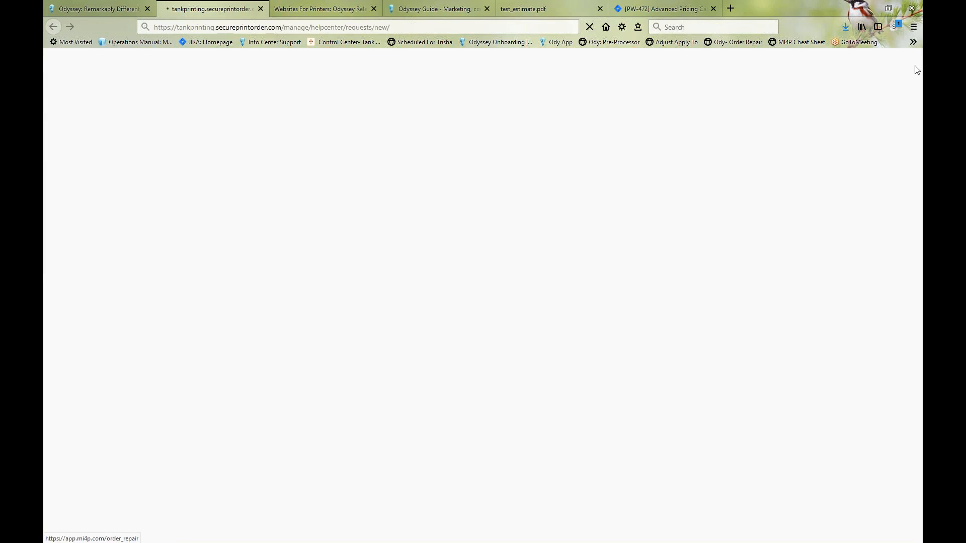
Step: Return to the dashboard and close the support ticket, release notes and documentation tabs
click(96, 9)
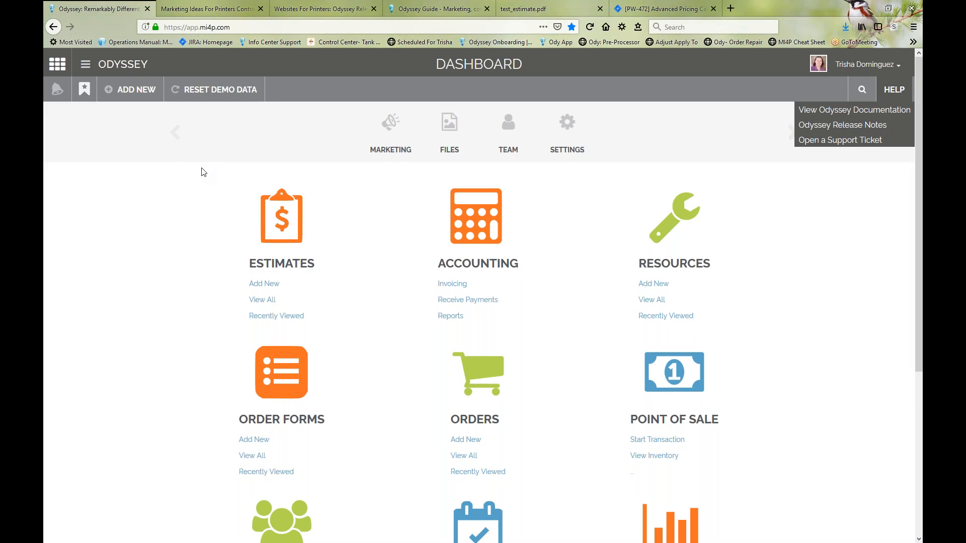
click(261, 10)
click(261, 9)
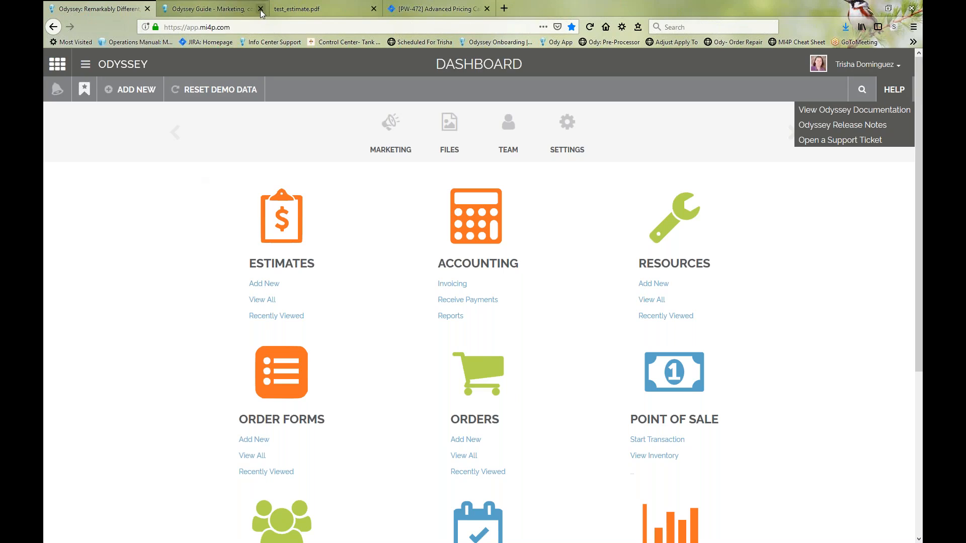
click(261, 9)
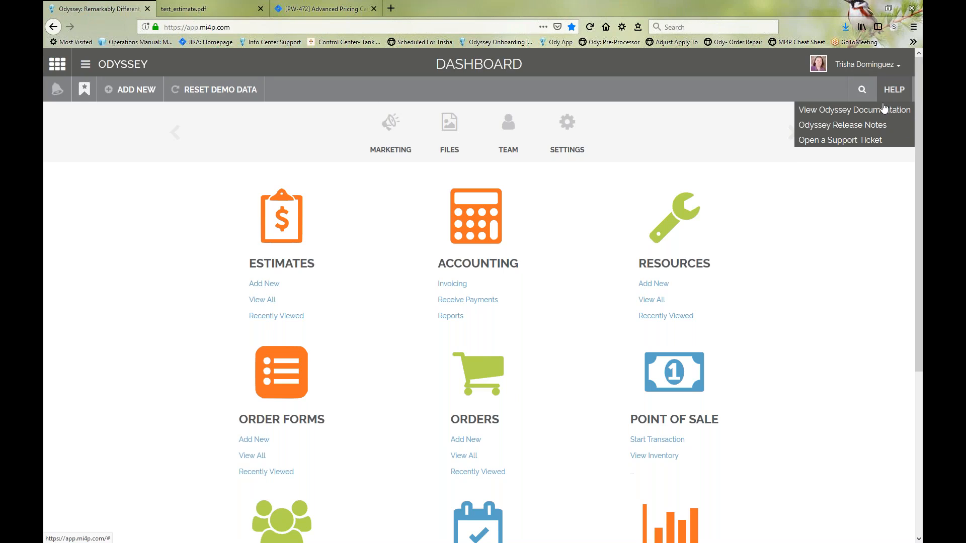
click(893, 90)
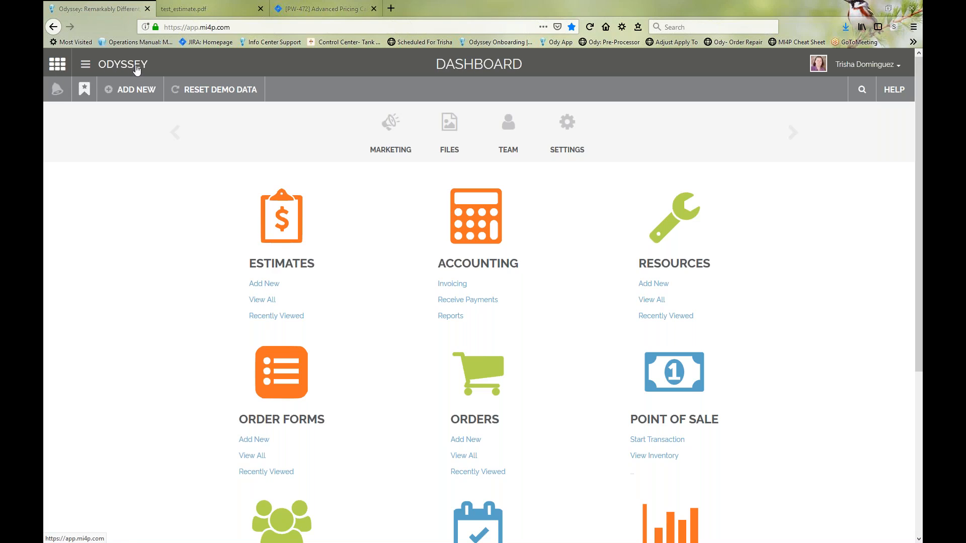
Step: Open the Website Control Center from the app switcher in a new tab and view it
click(59, 65)
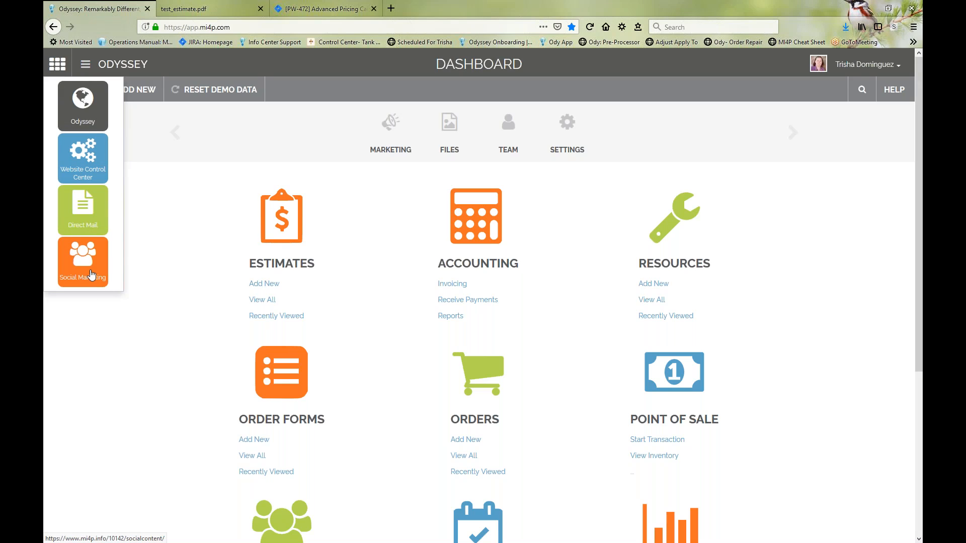
right_click(84, 154)
key(Escape)
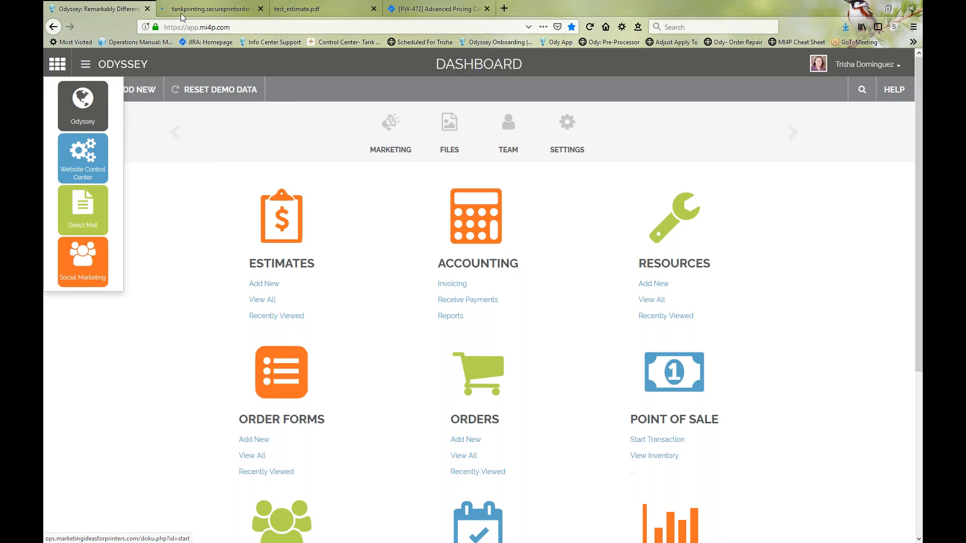
click(183, 10)
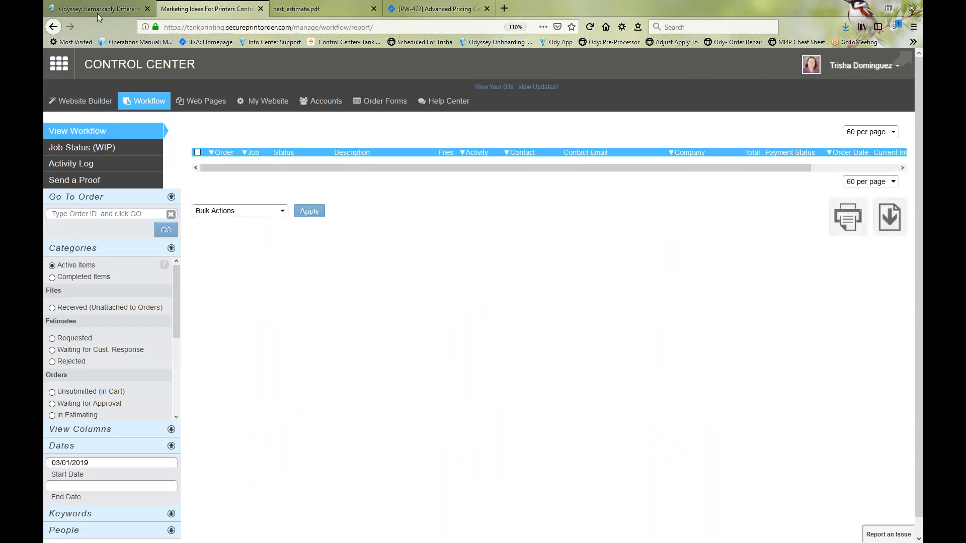
Step: Return to the dashboard and open Direct Mail and Social Marketing from the app switcher in new tabs
click(98, 11)
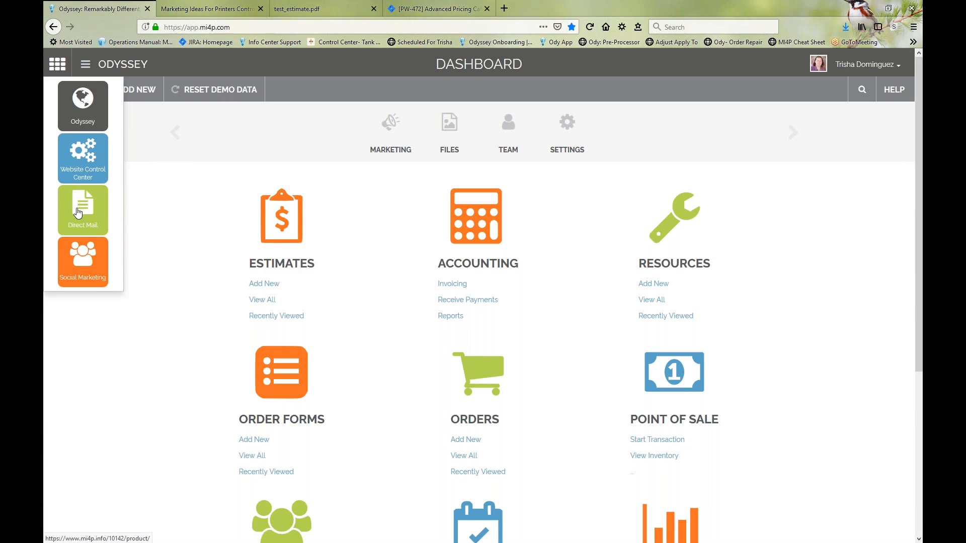
right_click(75, 208)
click(92, 213)
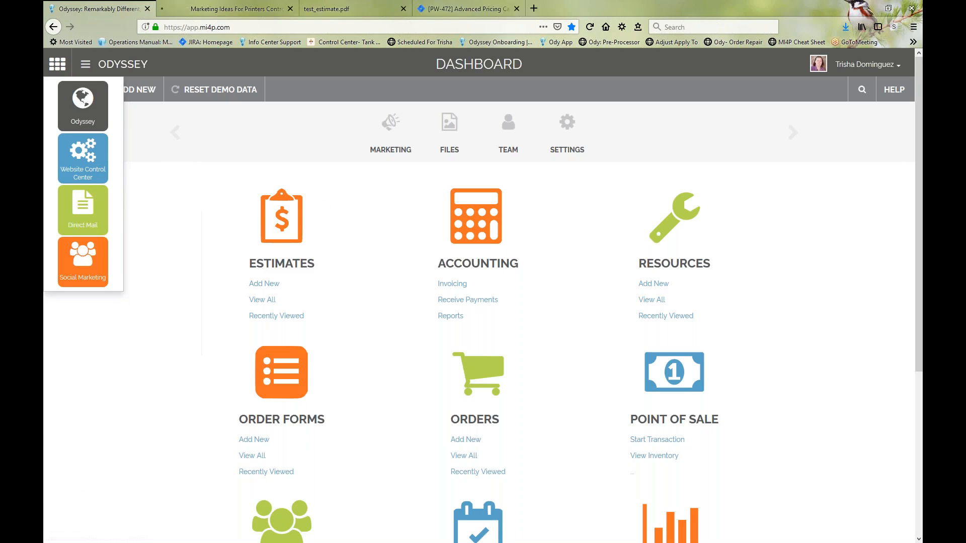
right_click(92, 261)
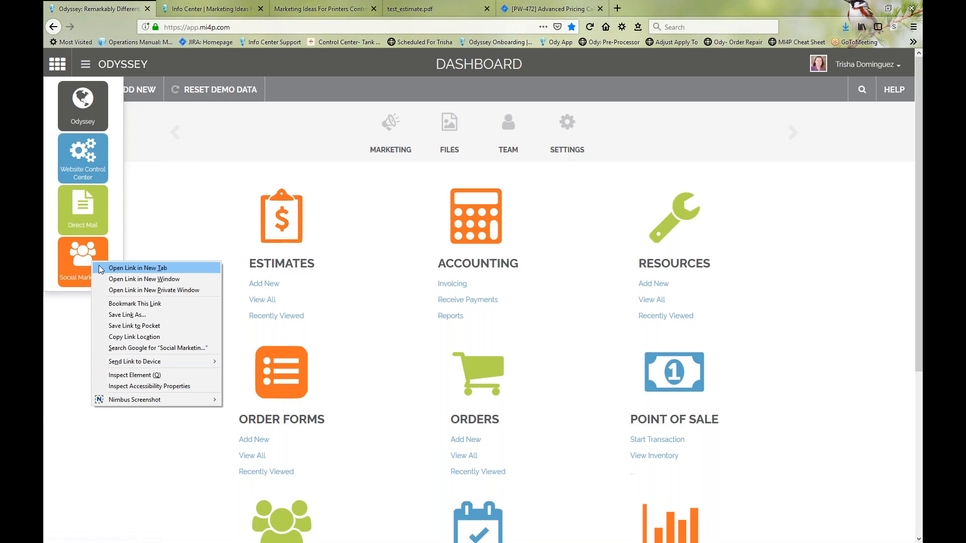
click(100, 269)
Step: Turn off the Stylish extension and view the open Social Marketing, Control Center and Direct Mail pages
click(894, 29)
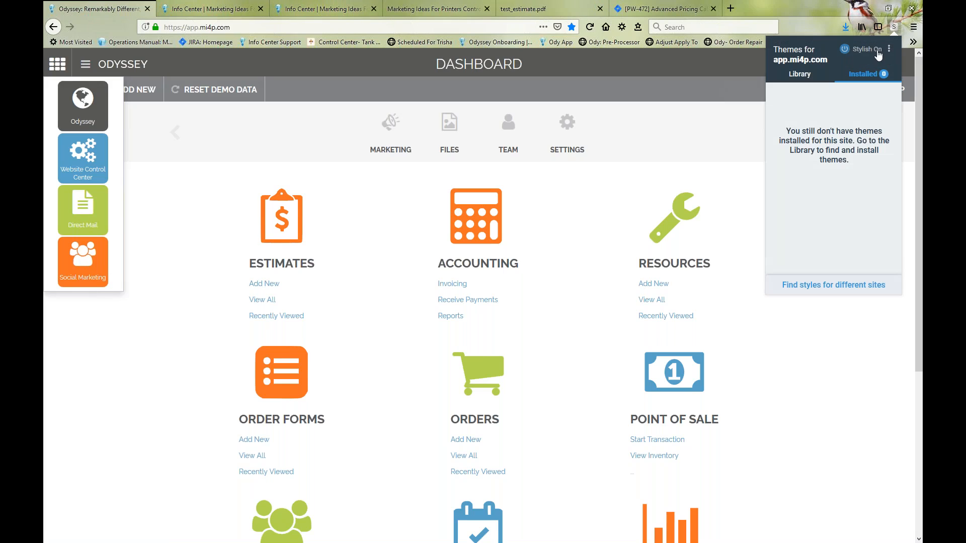
click(877, 50)
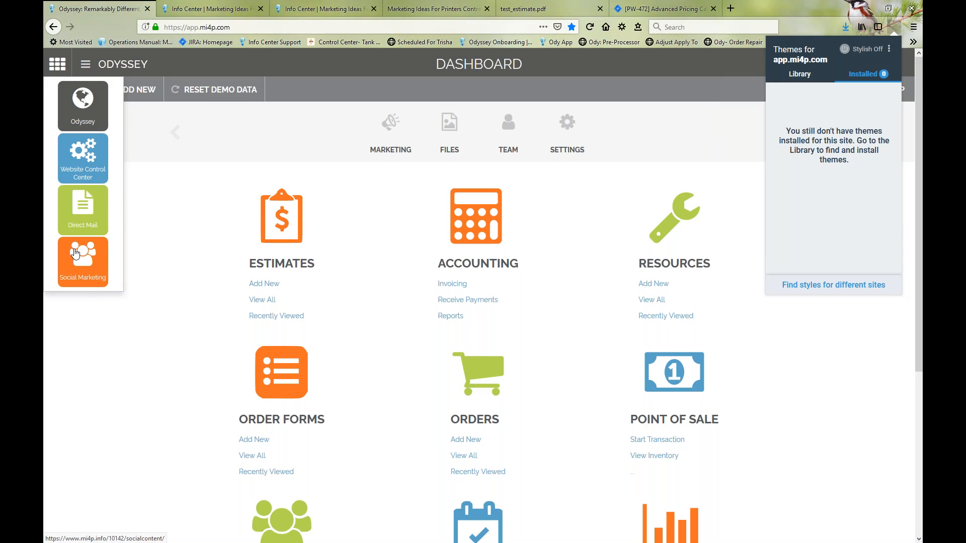
click(300, 7)
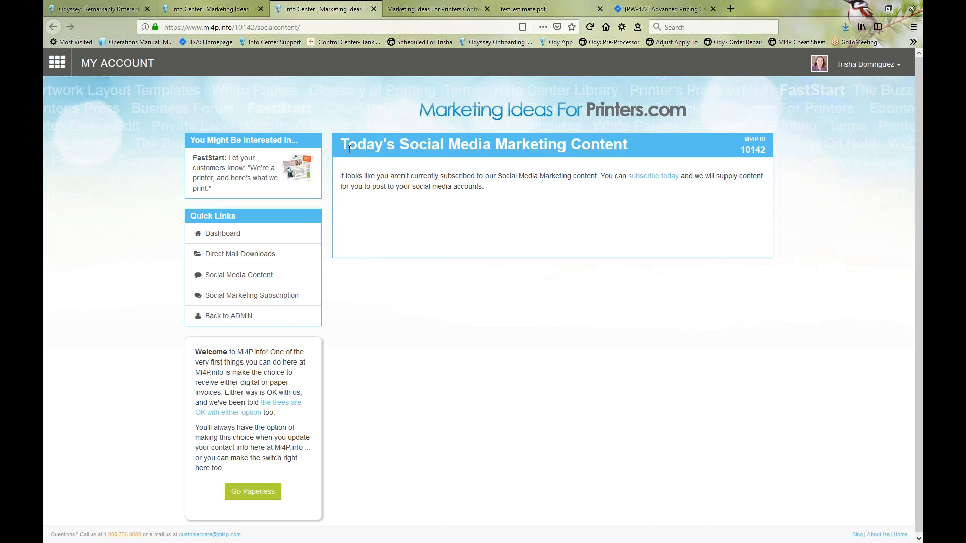
click(409, 12)
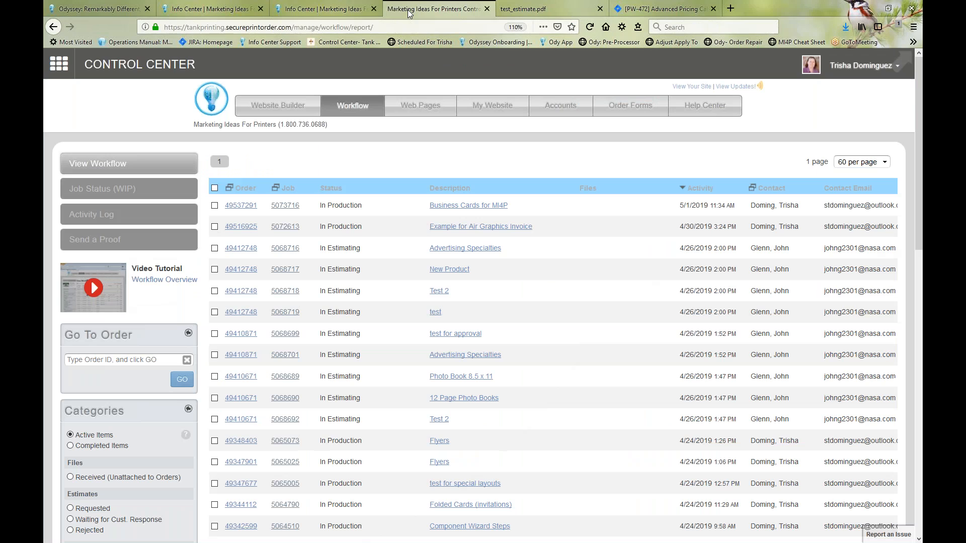
click(177, 10)
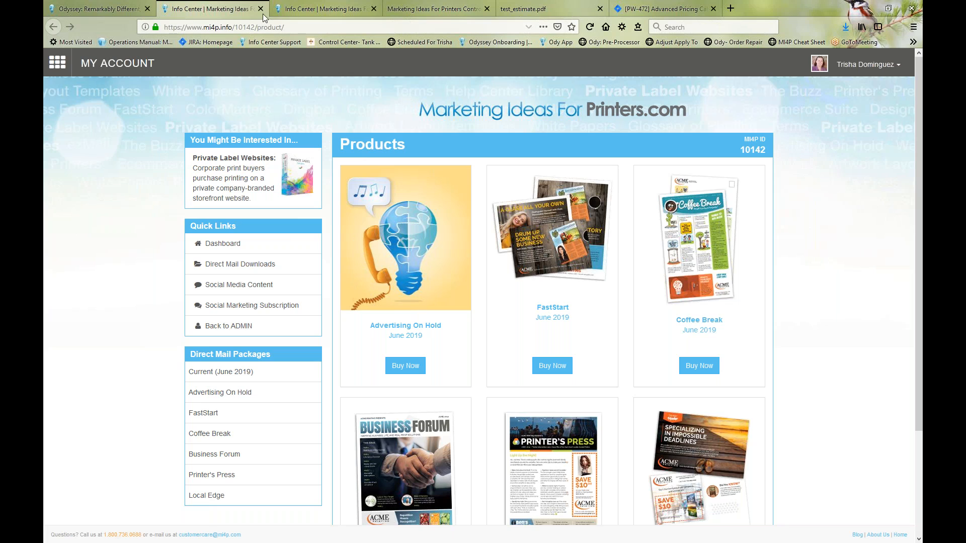
click(400, 10)
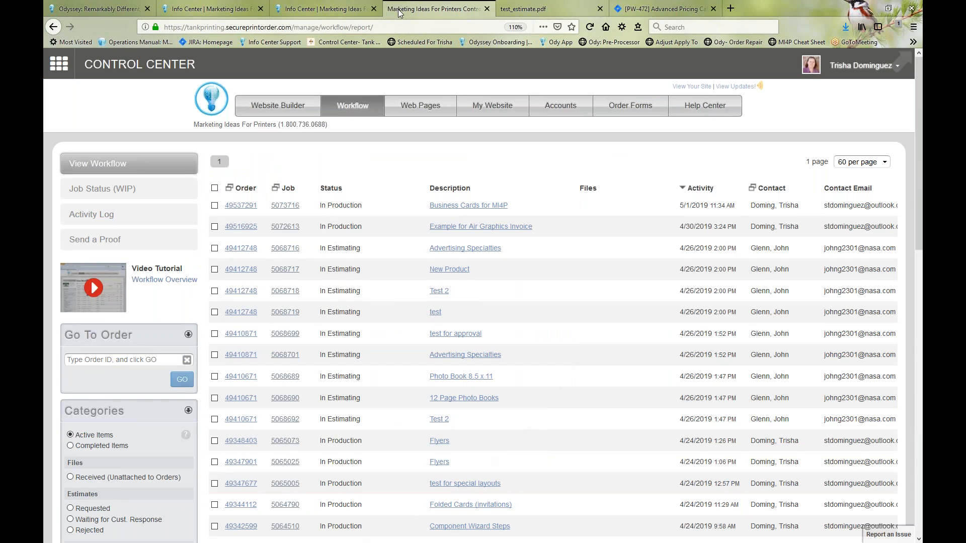
Step: Examine the app switcher in the Control Center, on the Direct Mail products page and on the Odyssey dashboard
click(60, 64)
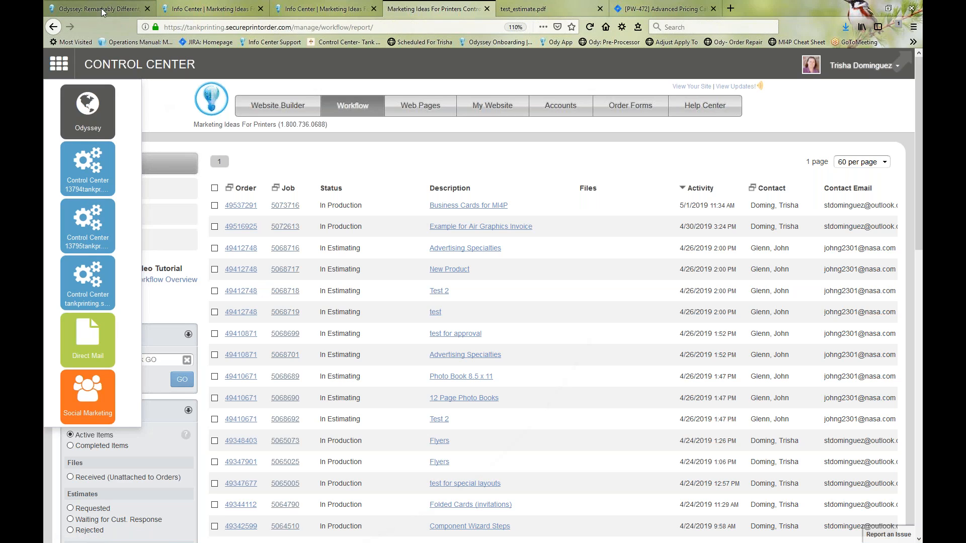
click(253, 6)
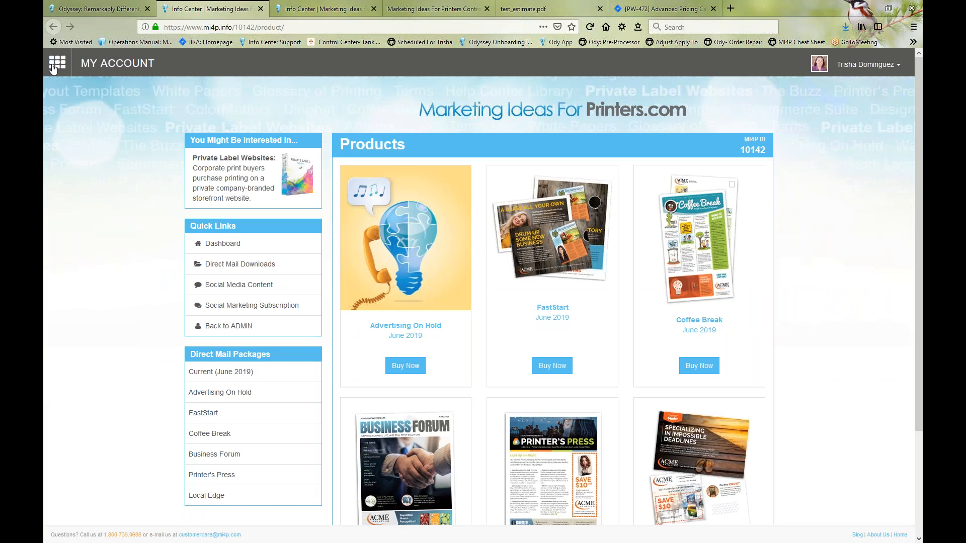
click(55, 67)
click(58, 69)
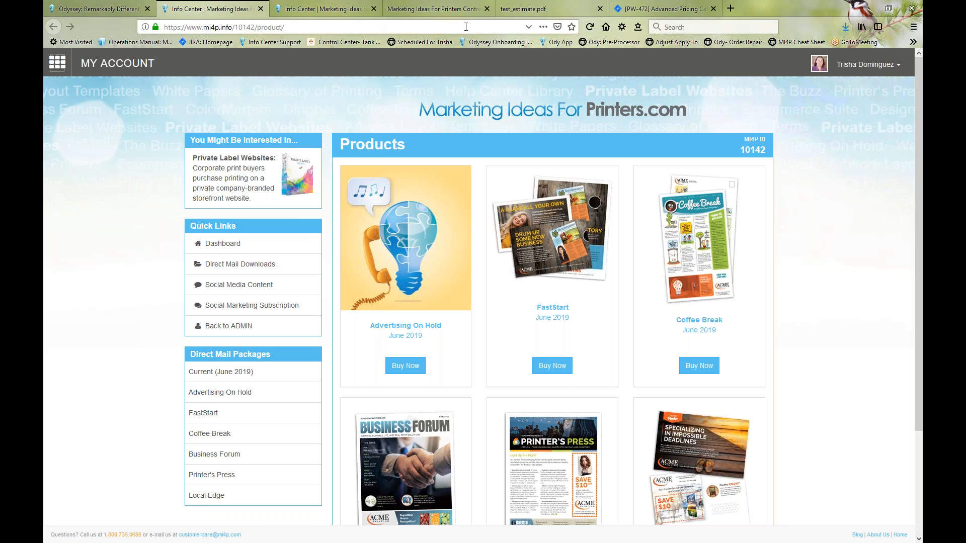
click(83, 11)
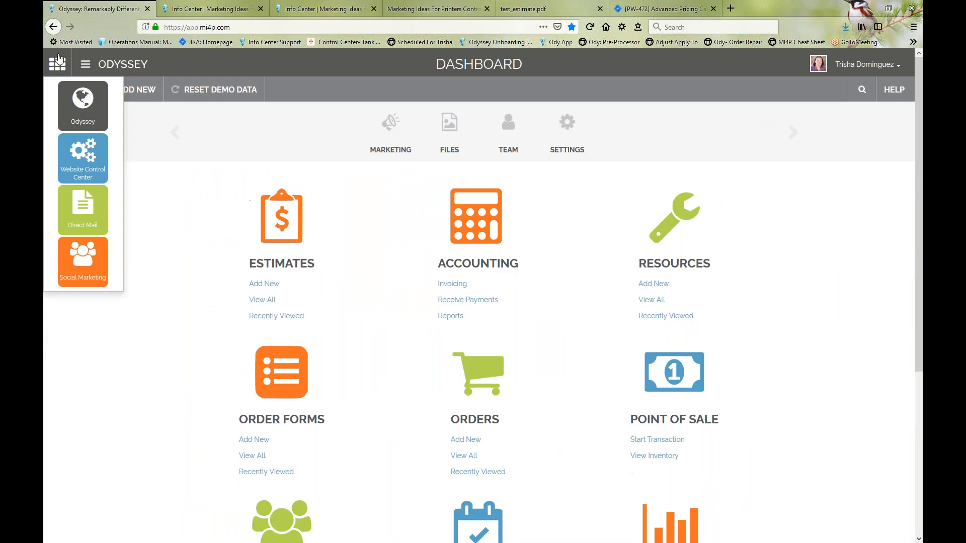
click(56, 70)
click(57, 68)
Step: Close the Direct Mail, Social Marketing, Control Center and test_estimate.pdf tabs, staying on the Odyssey dashboard
click(249, 9)
click(260, 9)
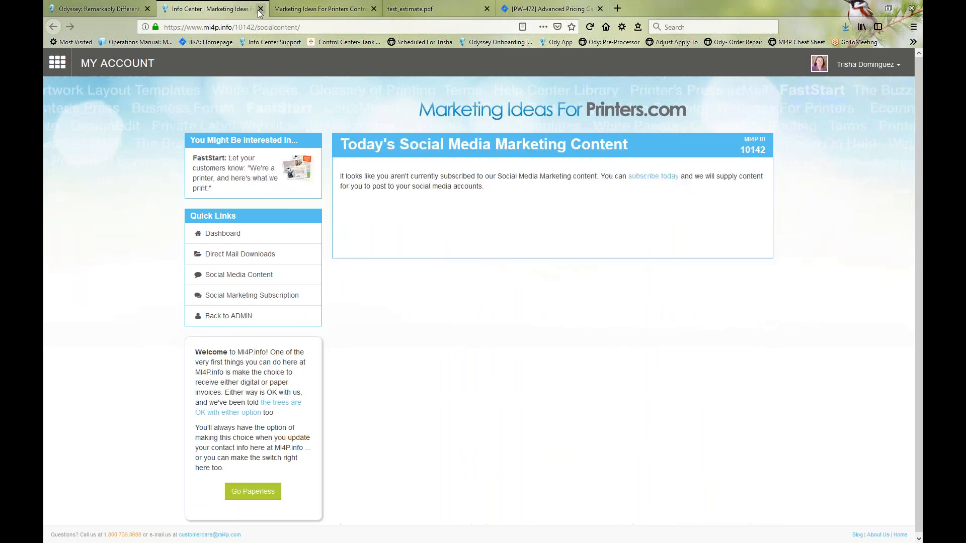
click(260, 9)
click(260, 9)
click(103, 10)
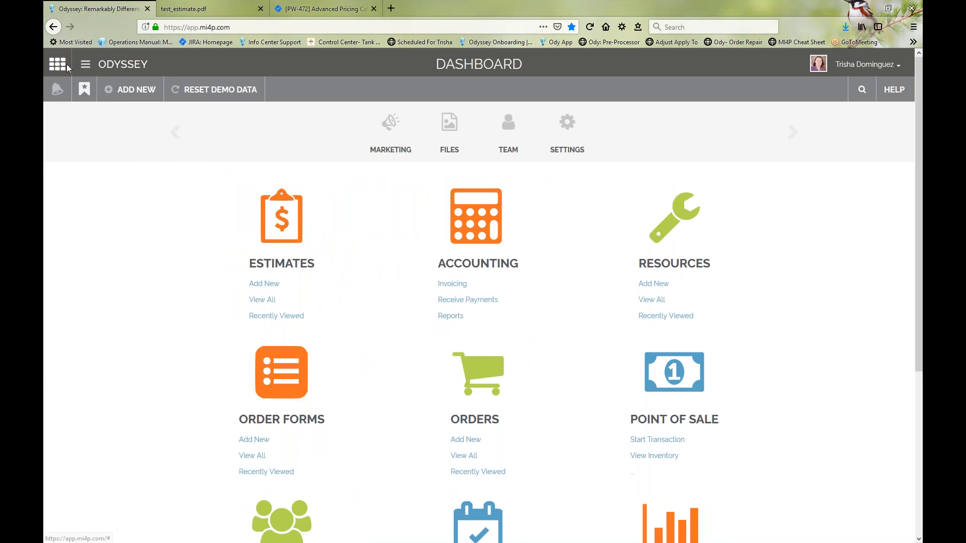
click(260, 9)
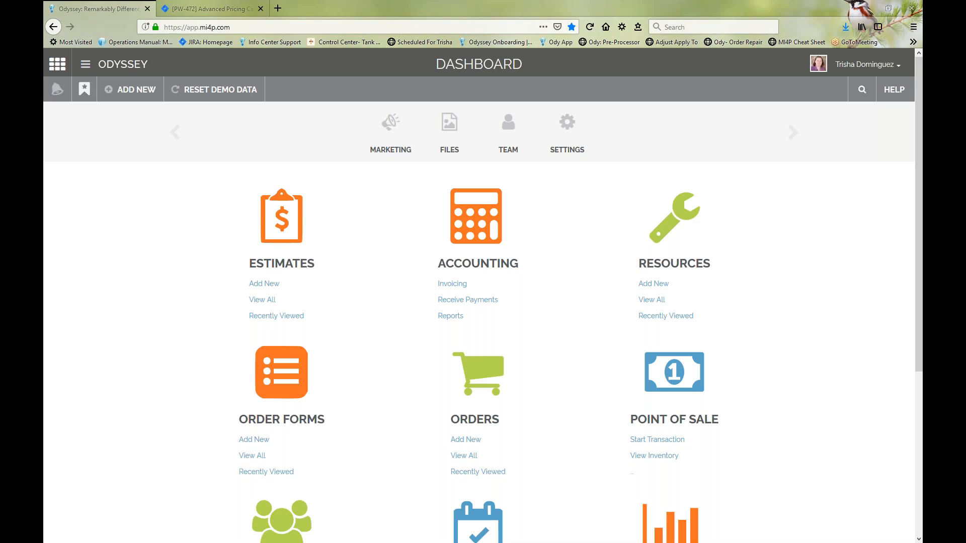
Step: With the page enlarged to 110%, open the Orders area from the dashboard and return to the dashboard
click(143, 285)
key(ctrl+plus)
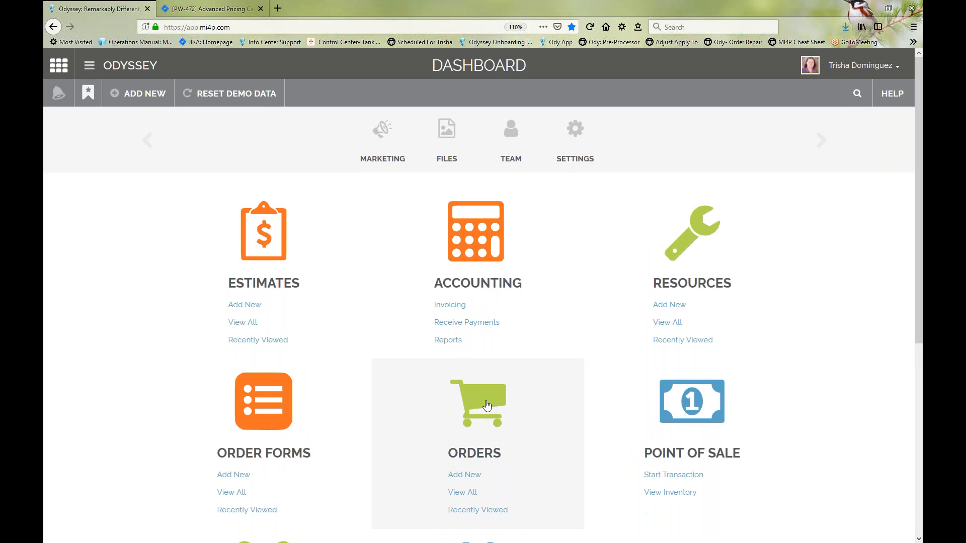
click(481, 405)
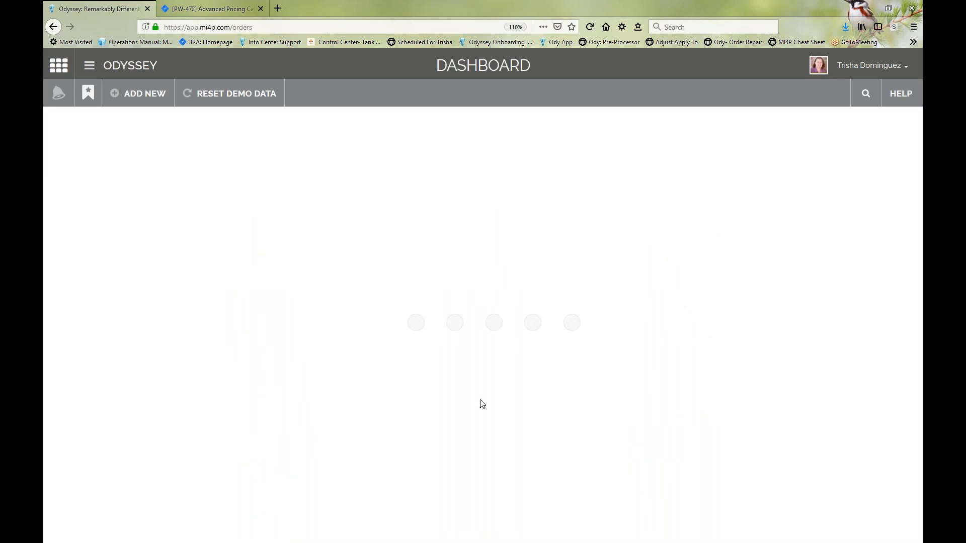
click(56, 29)
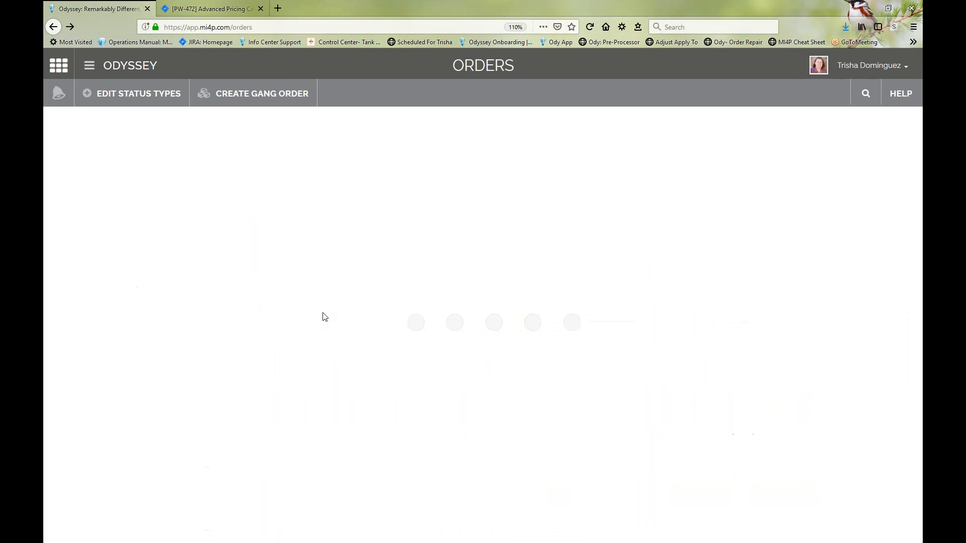
click(131, 75)
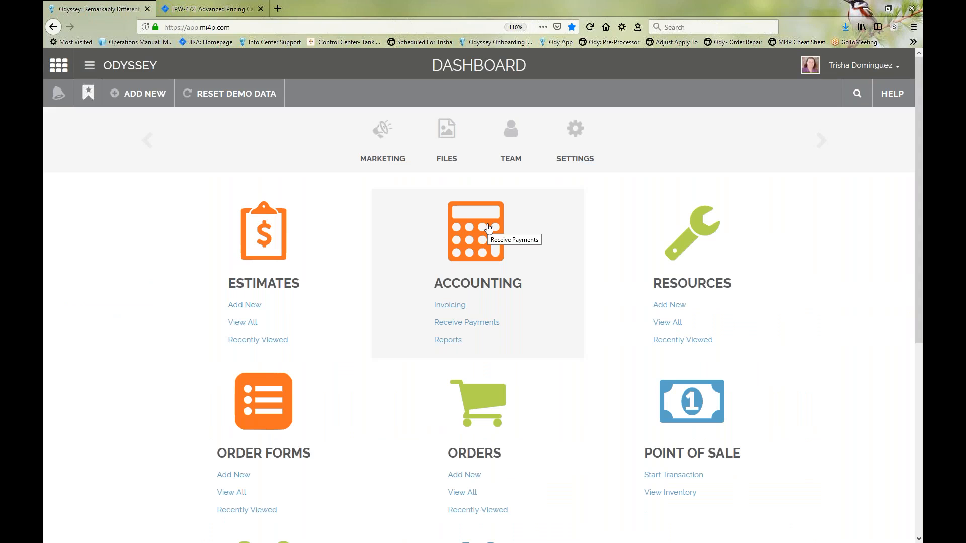
mouse_move(375, 135)
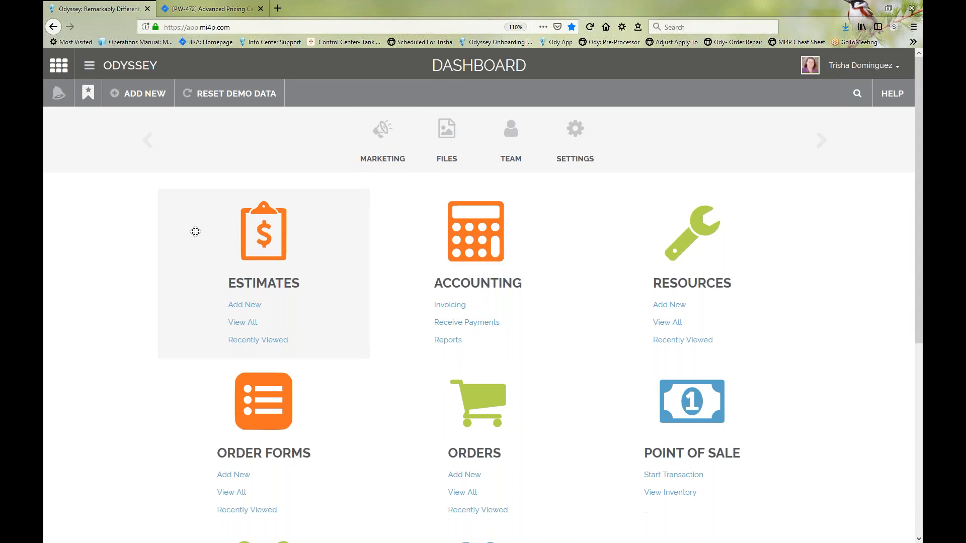
Step: Look over the dashboard tiles, from Estimates through Reports, and open the list of all orders
drag(196, 225, 234, 227)
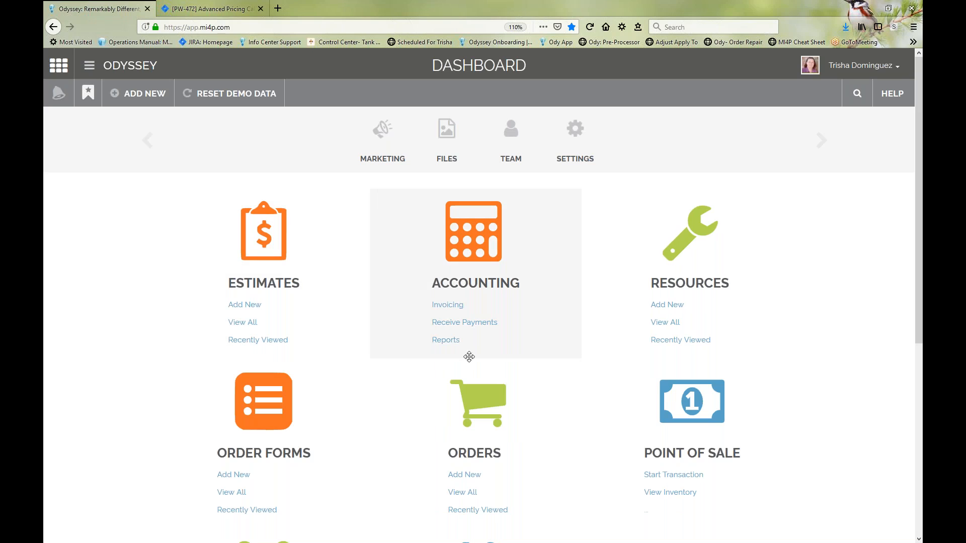
scroll(370, 349, down, 5)
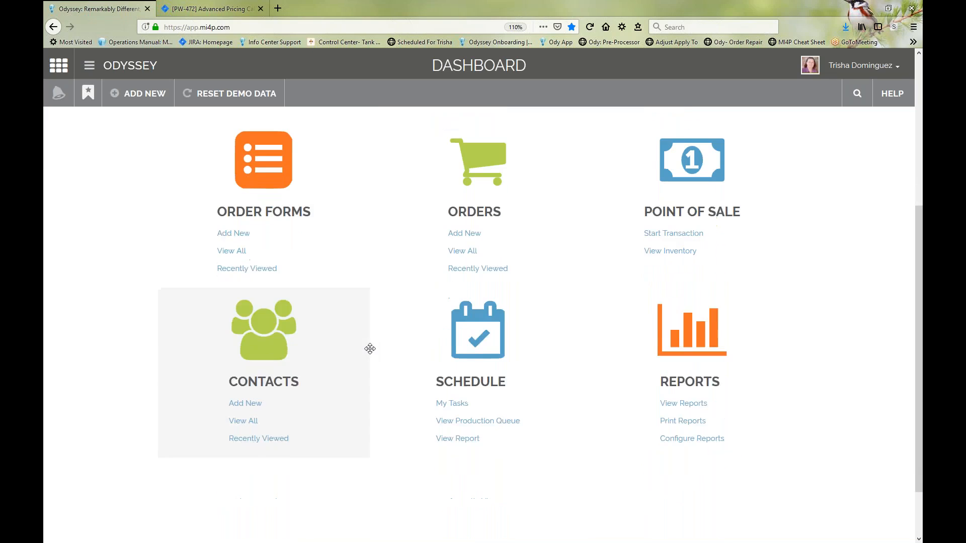
scroll(370, 349, up, 5)
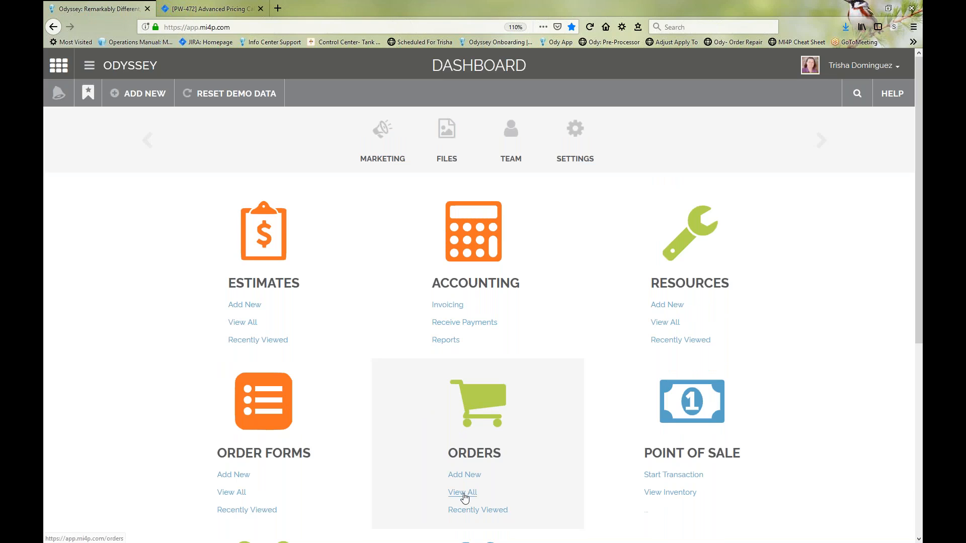
click(463, 493)
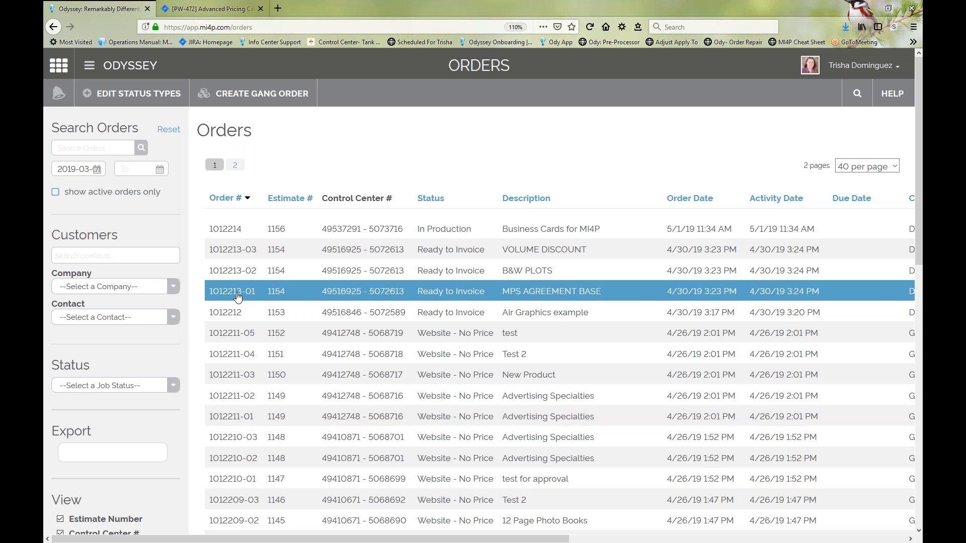
Step: Open the reorder details for the 1000-piece business card order placed on 4/8/19
scroll(241, 327, down, 10)
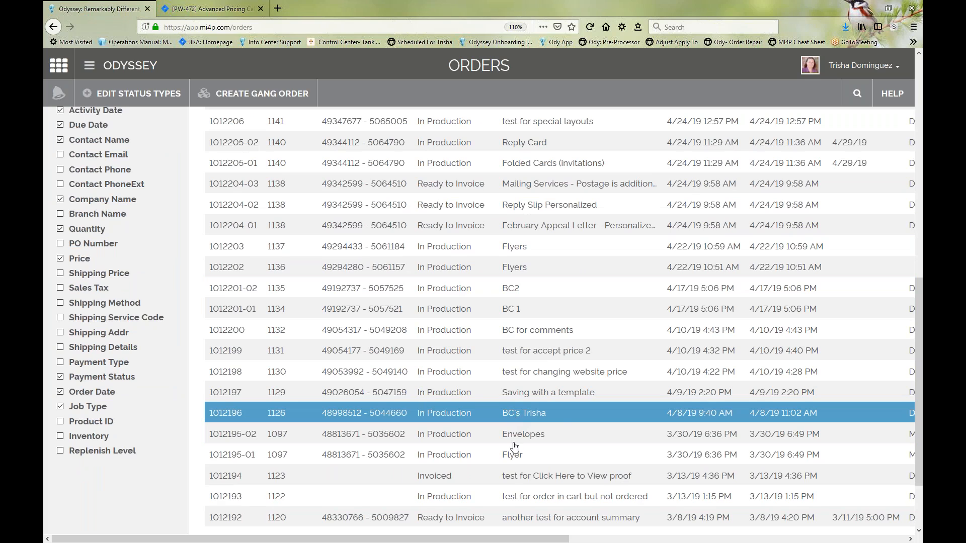
drag(551, 539, 888, 541)
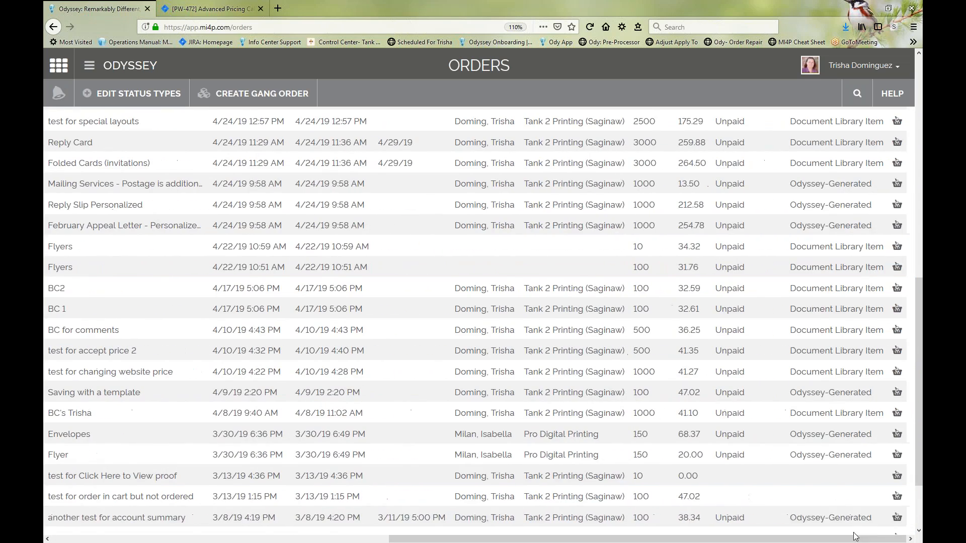
click(895, 416)
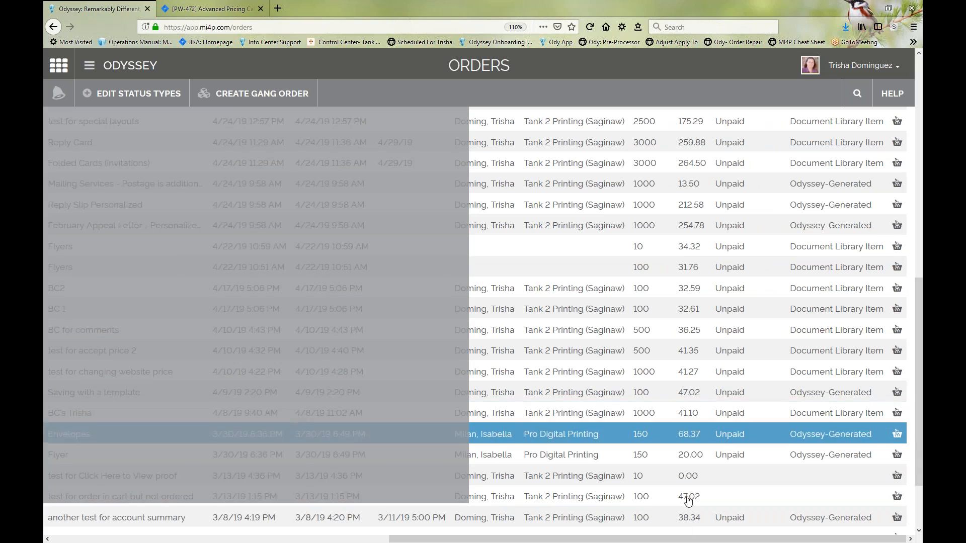
drag(666, 538, 280, 462)
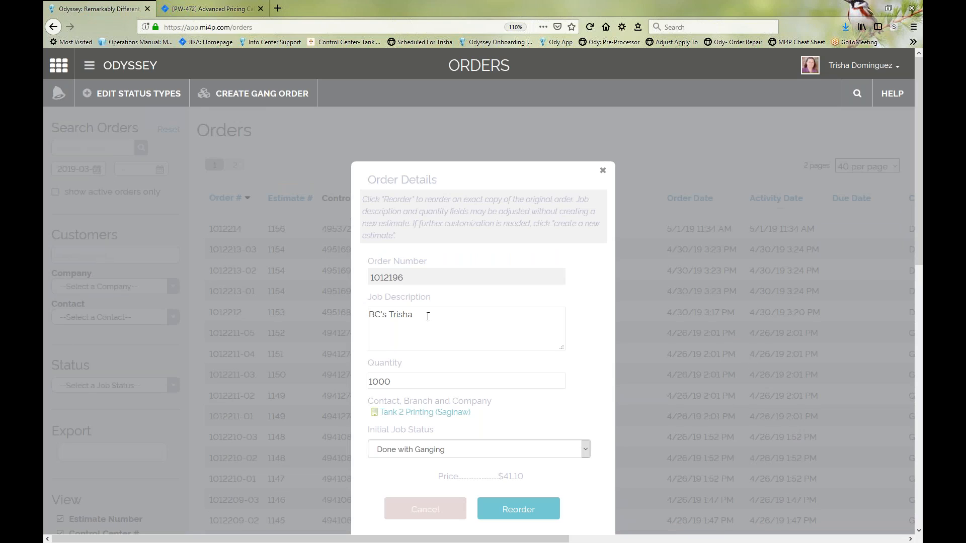
Step: Replace the job description in the order details with "Business for MI4P"
drag(427, 317, 286, 301)
text(Buis)
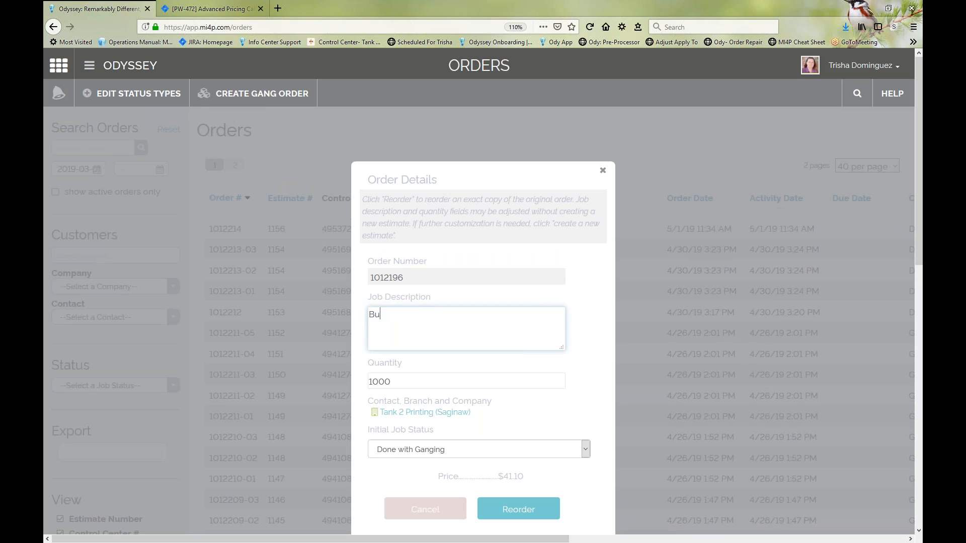
key(BackSpace)
key(BackSpace)
text(siness)
key(BackSpace)
key(BackSpace)
key(BackSpace)
key(BackSpace)
text(ness for MI4P)
Step: Set the quantity to 2500 and the initial job status to In Production, check the updated price, and close the order details without reordering
double_click(398, 383)
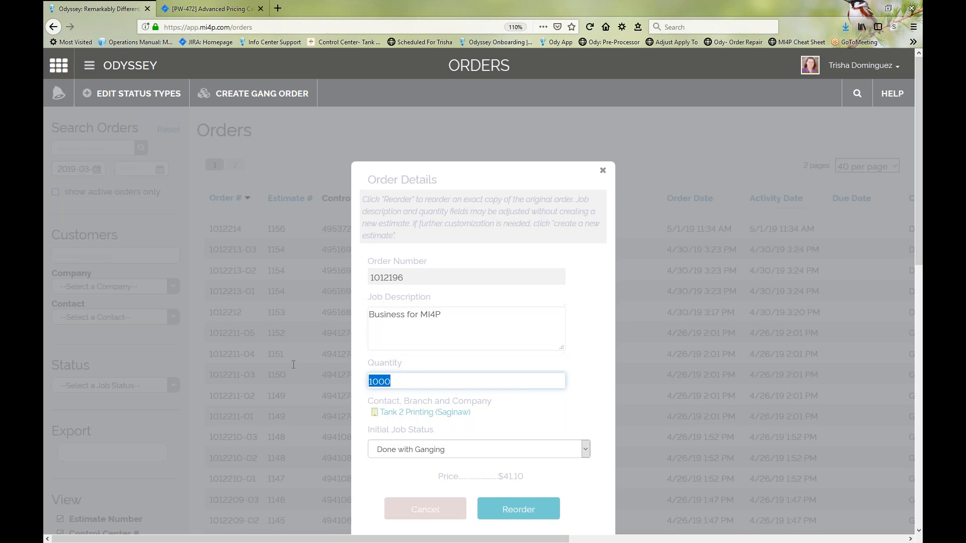
text(2500)
click(381, 449)
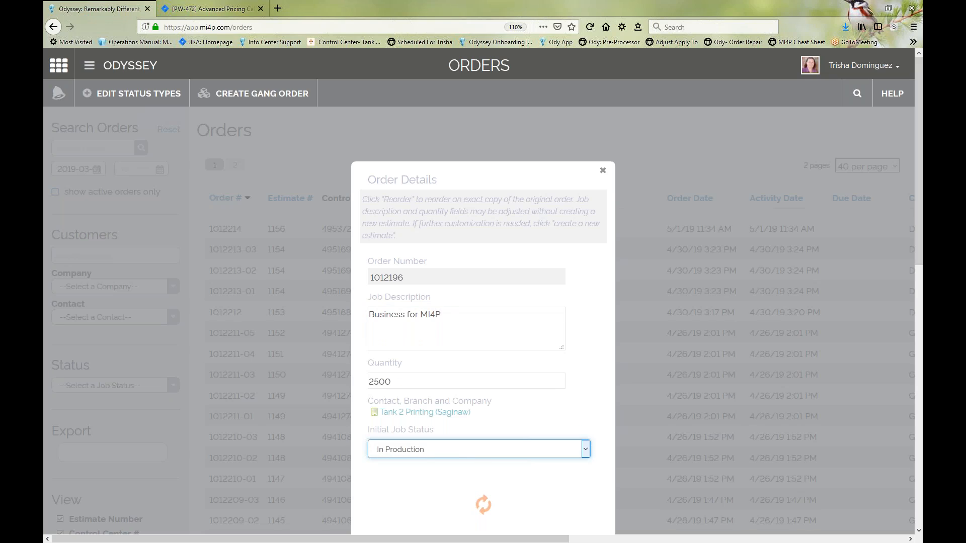
click(381, 358)
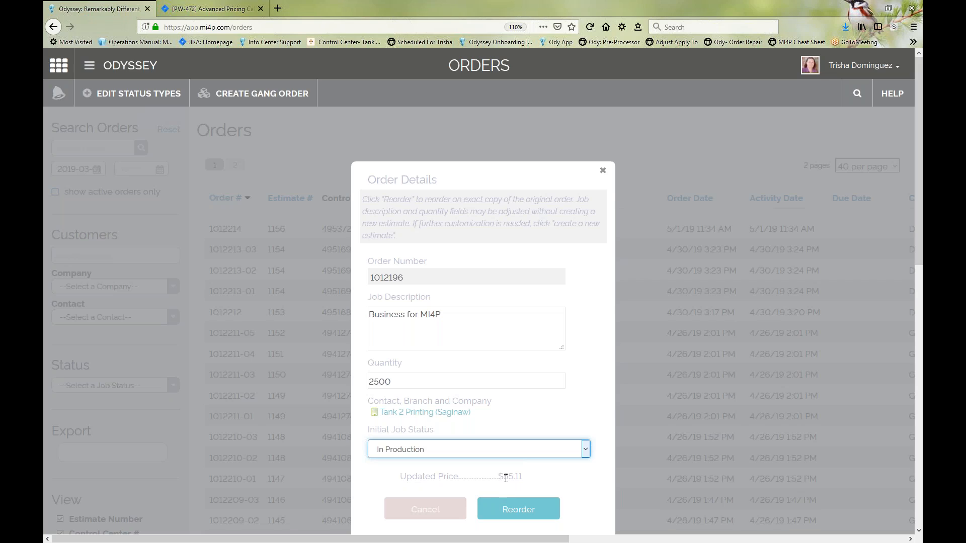
drag(505, 478, 520, 481)
click(524, 482)
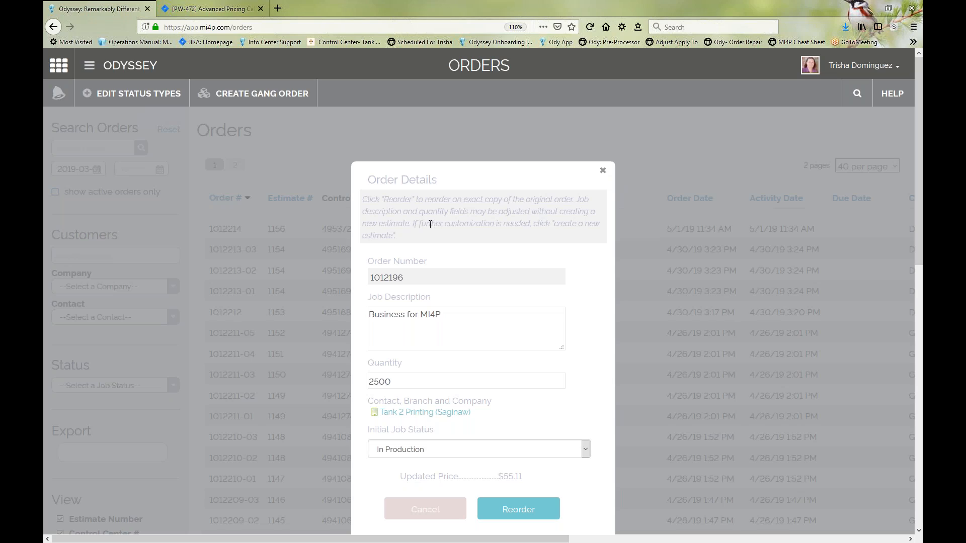
click(603, 175)
Step: Reopen the reorder details for the business card order placed on 4/8/19
scroll(453, 352, down, 10)
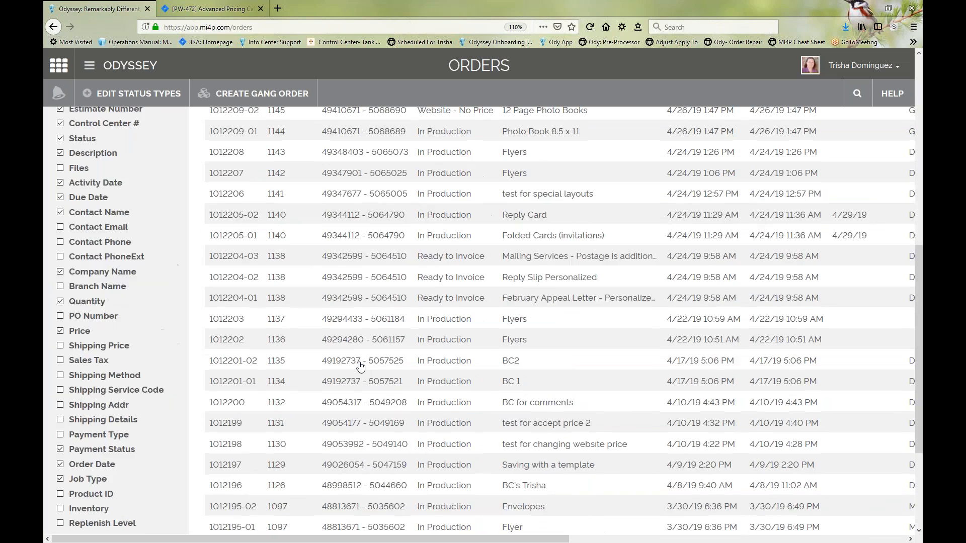
drag(328, 539, 665, 539)
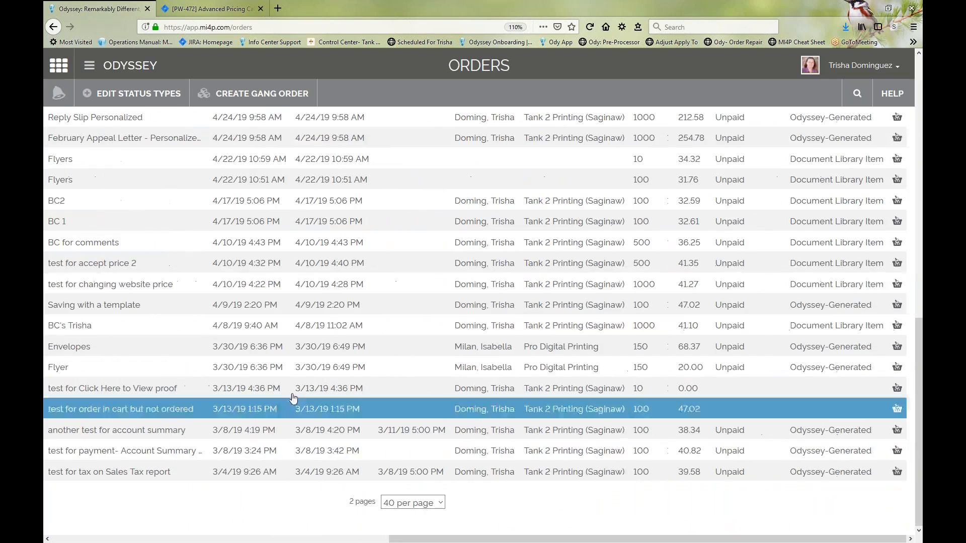
click(897, 327)
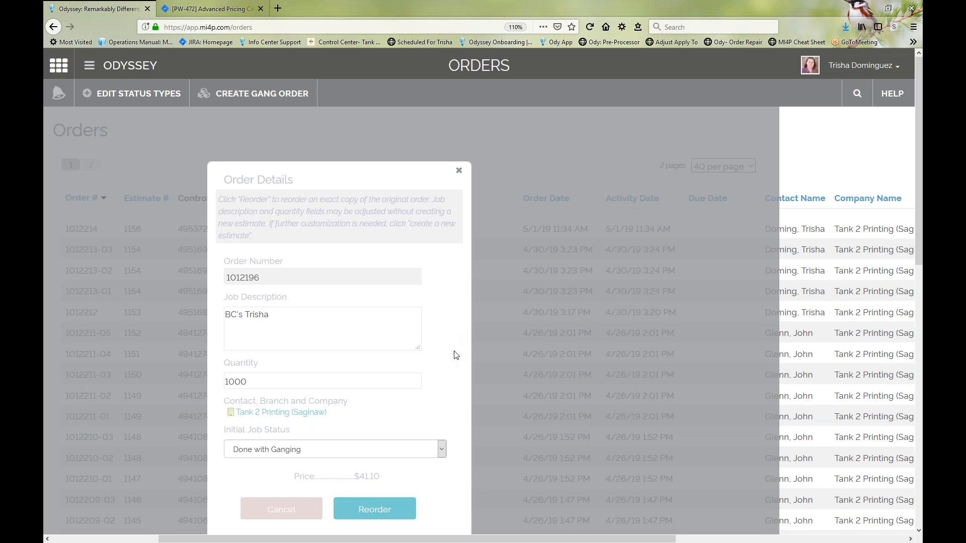
scroll(455, 355, down, 2)
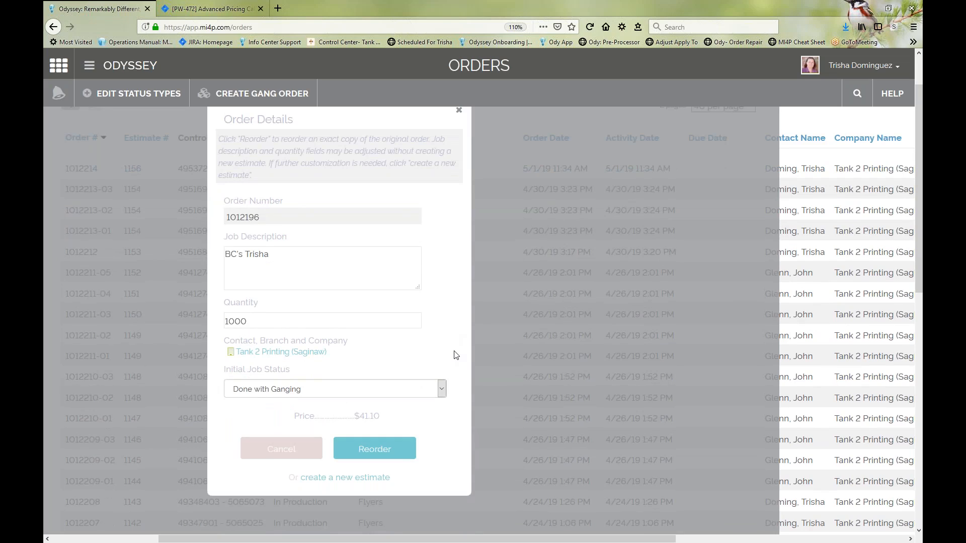
Step: Set the initial job status to In Production, review the note on further customization, and create a new estimate from the order
click(270, 390)
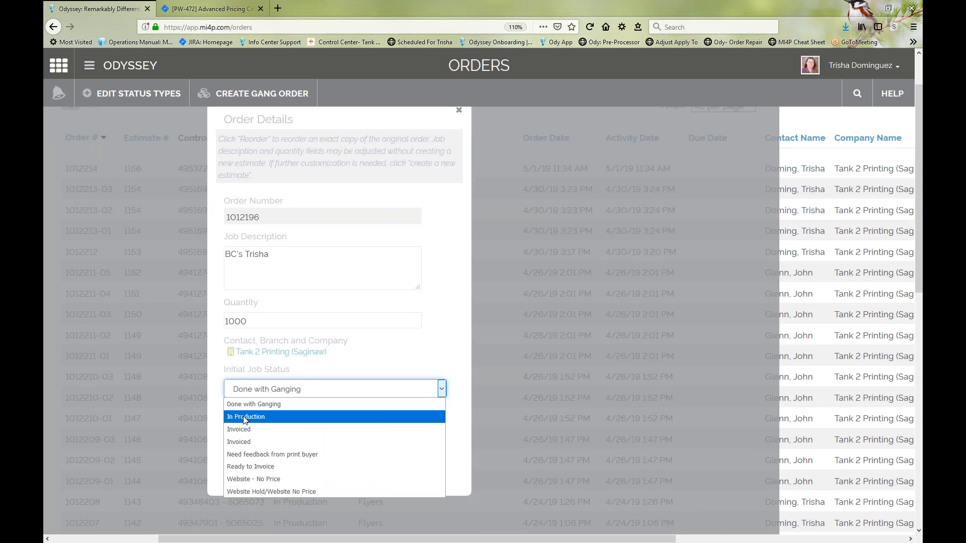
click(246, 417)
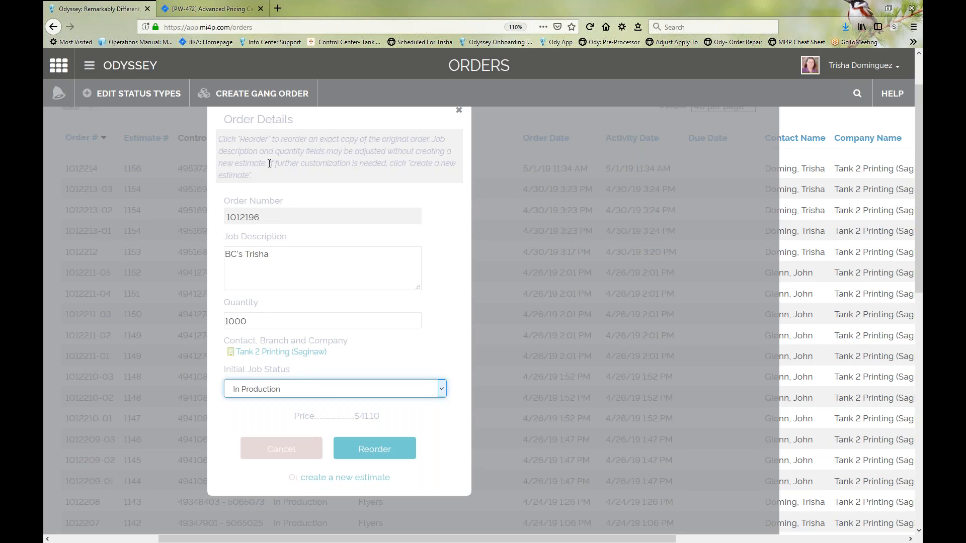
drag(269, 164, 416, 164)
click(386, 166)
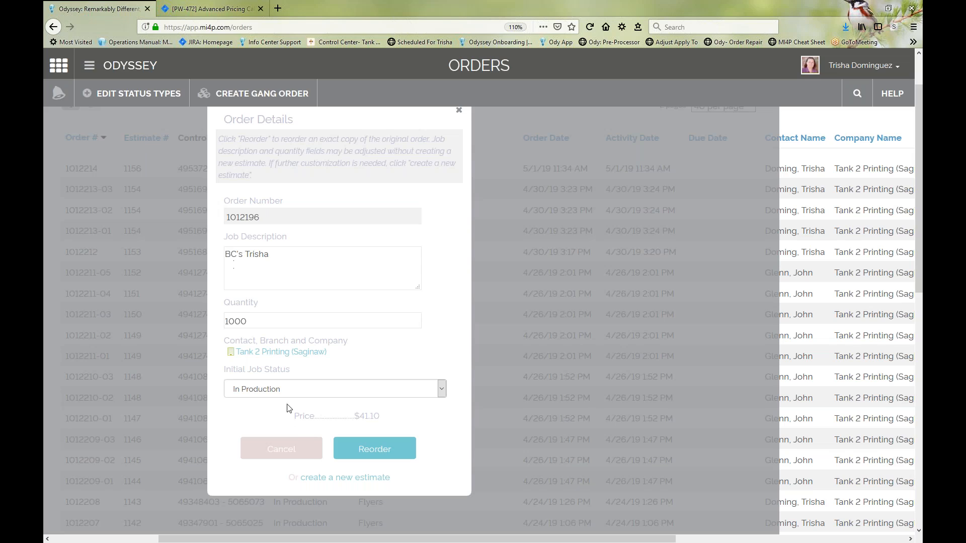
click(345, 477)
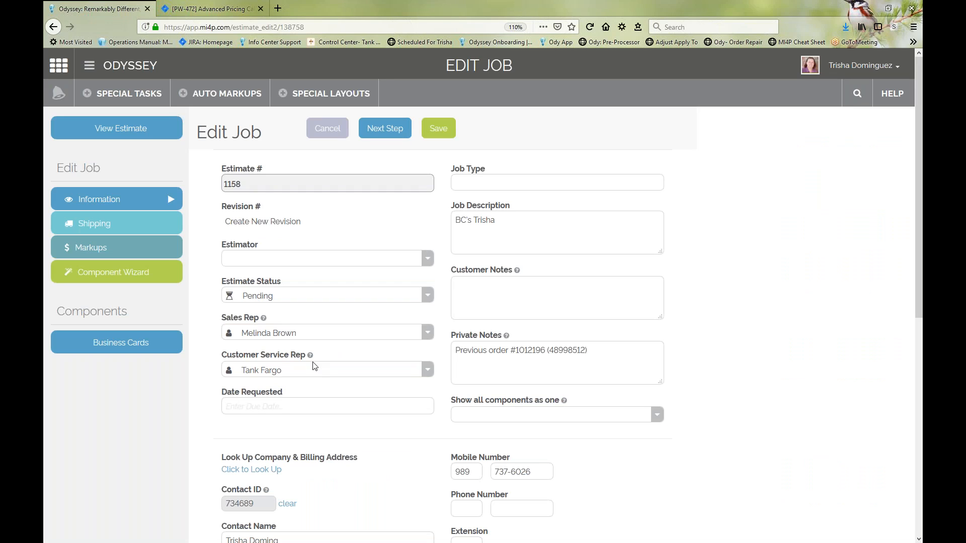
Step: Reword the estimate's job description so that it reads "BC's for" followed by the first names of the two recipients
click(509, 225)
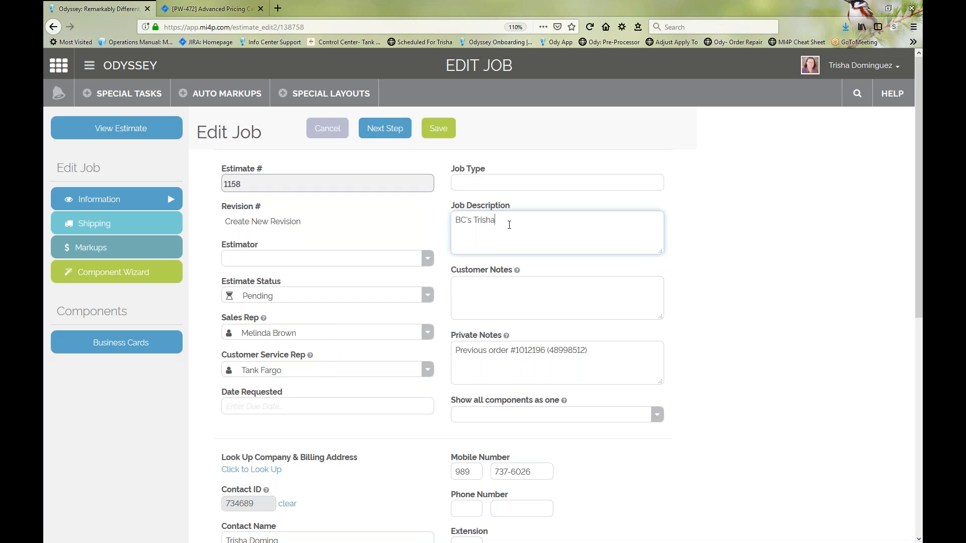
drag(505, 220, 474, 215)
text(for John & Bob)
Step: Assign a staff member as estimator and set the estimate status to "It's a job (accepted)"
click(267, 261)
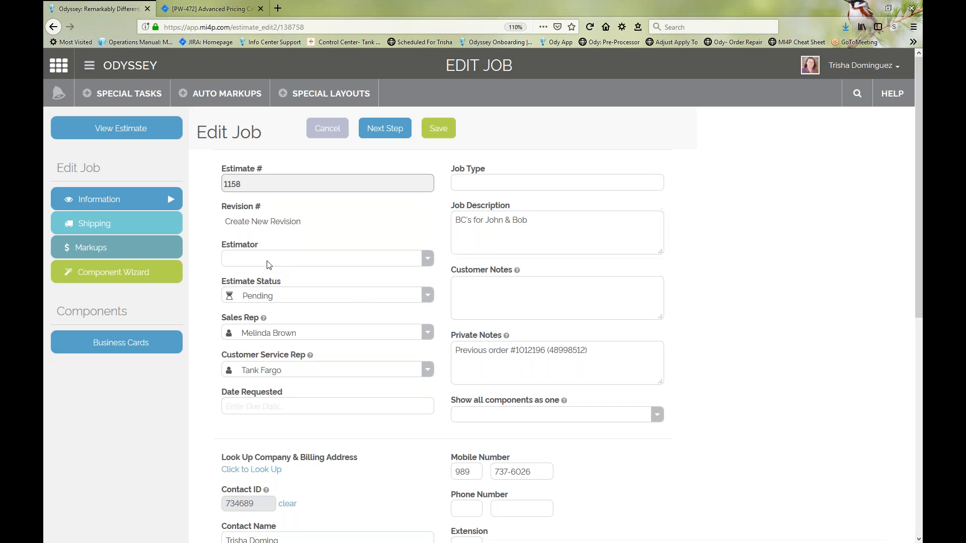
click(260, 340)
click(272, 294)
click(280, 329)
Step: Clear the contact ID and company ID linked to the estimate and confirm both removals
scroll(336, 388, down, 2)
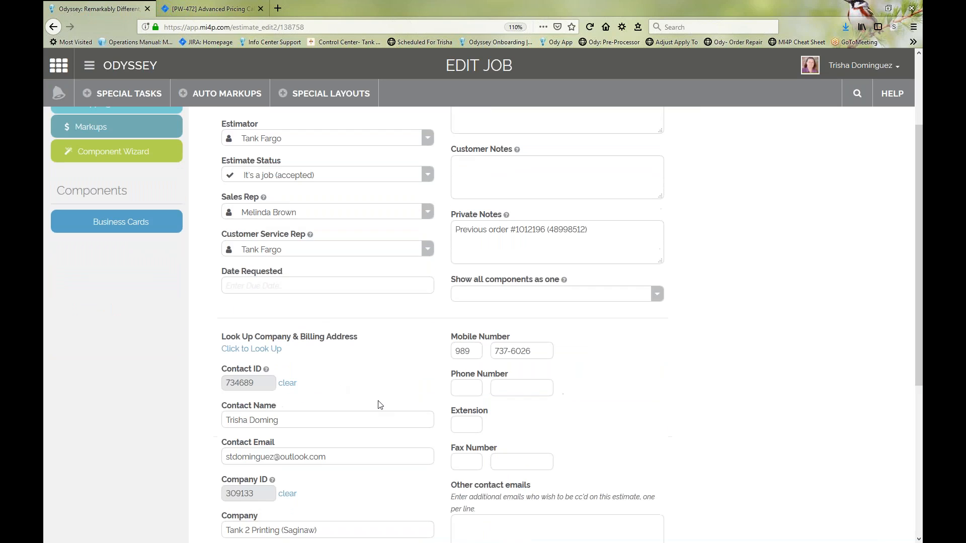
click(287, 385)
click(426, 351)
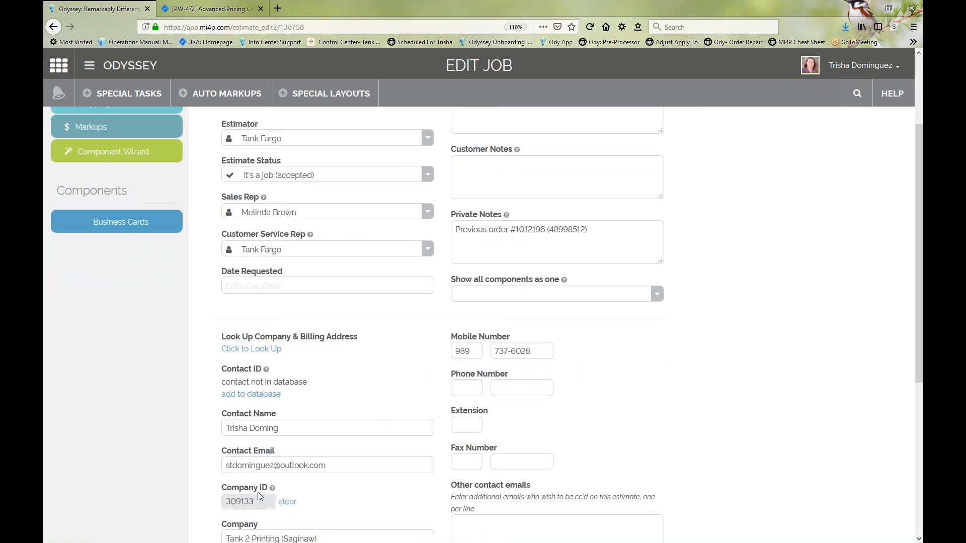
click(284, 502)
click(427, 471)
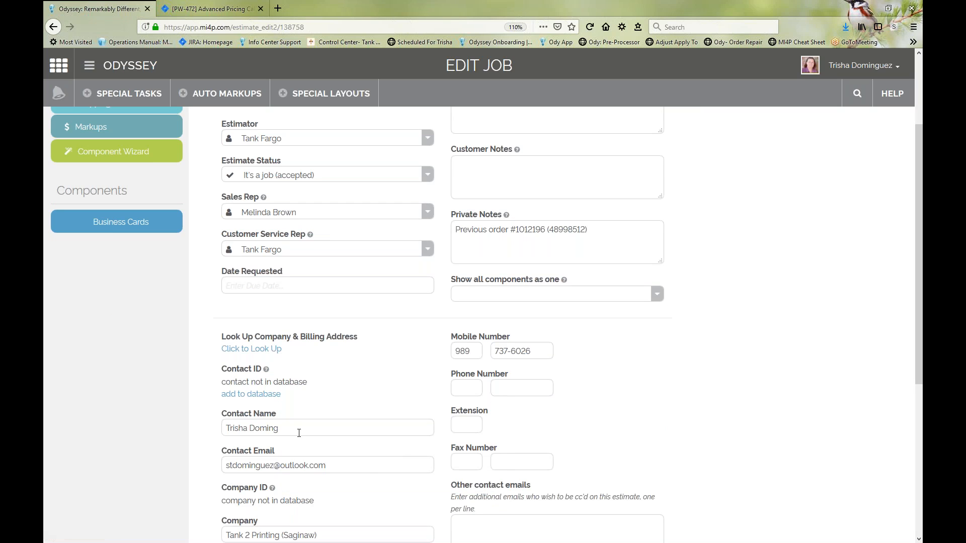
Step: Delete the remaining contact name, contact email and company from the estimate
triple_click(295, 428)
key(BackSpace)
key(Tab)
key(BackSpace)
scroll(222, 288, down, 2)
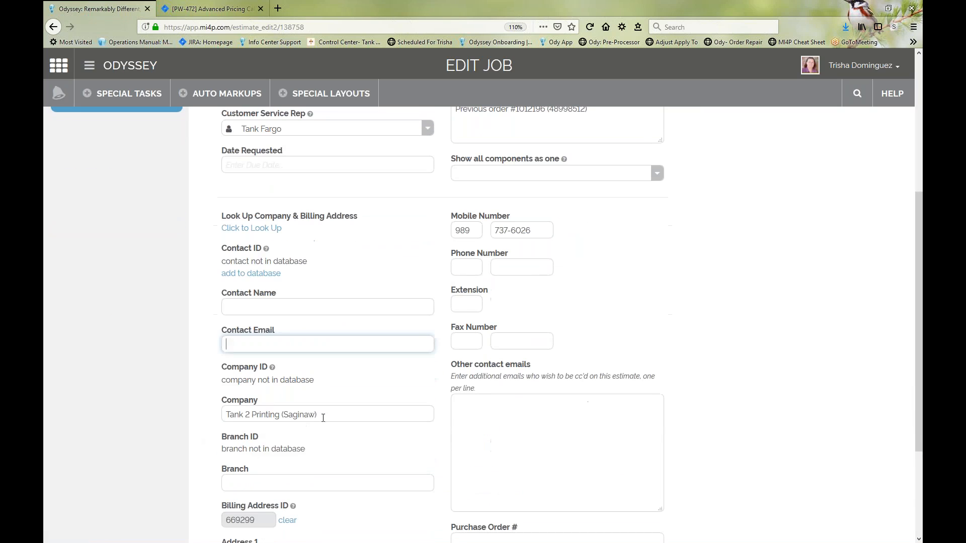
key(Tab)
key(BackSpace)
Step: Look up a different contact at Tank 2 Printing (Saginaw) by the start of the first name and continue with that contact
click(251, 228)
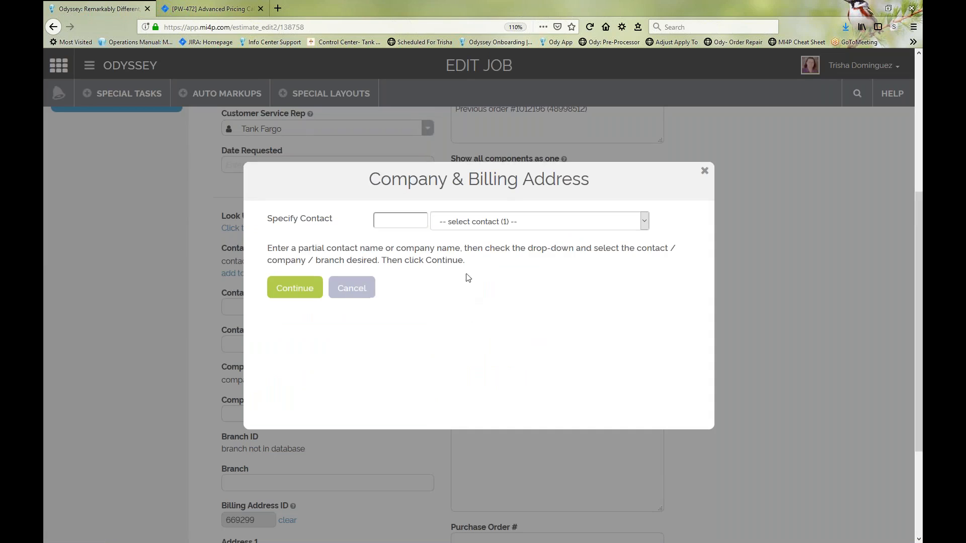
click(418, 225)
text(Oli)
click(478, 224)
click(472, 249)
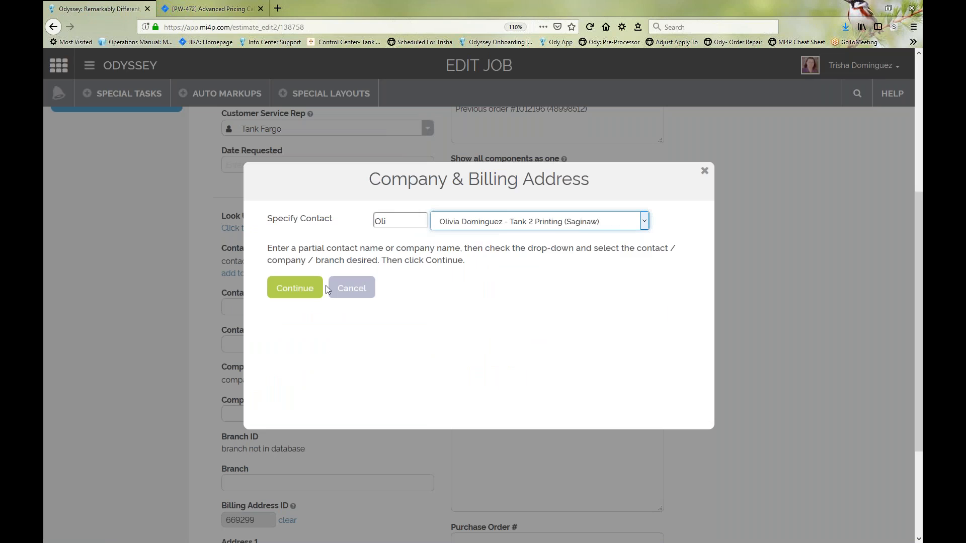
click(295, 288)
Step: Choose the Grandparents billing address for the new contact, save it, and dismiss the markups notice
click(414, 267)
click(418, 291)
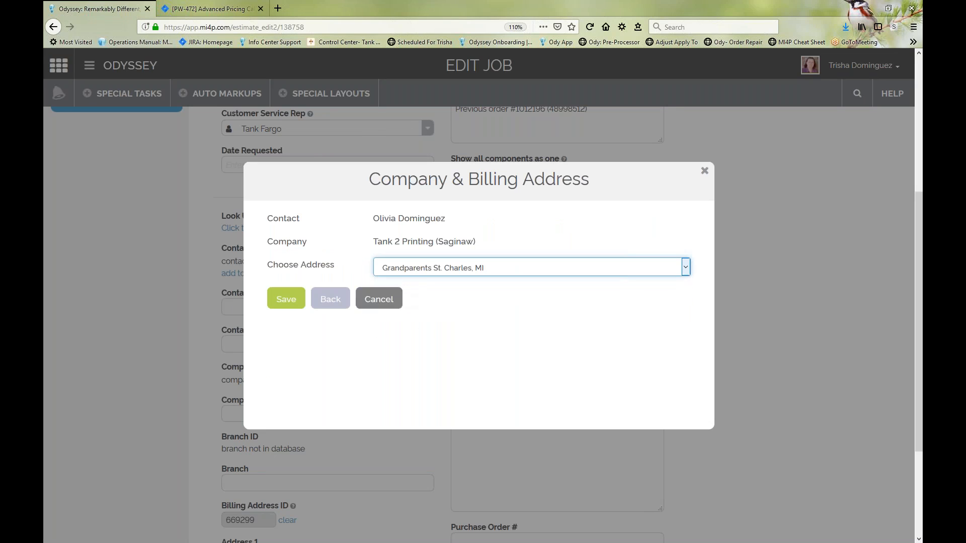
click(289, 302)
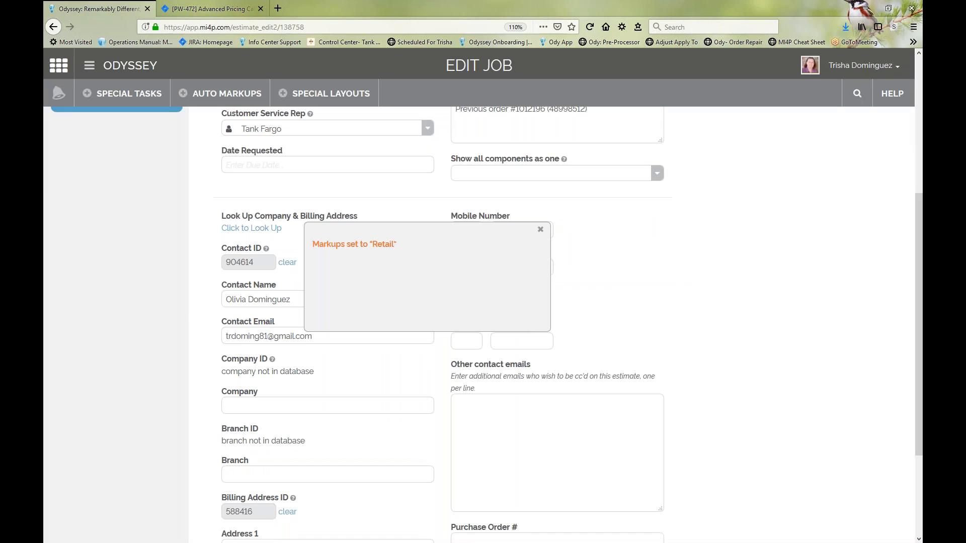
click(540, 230)
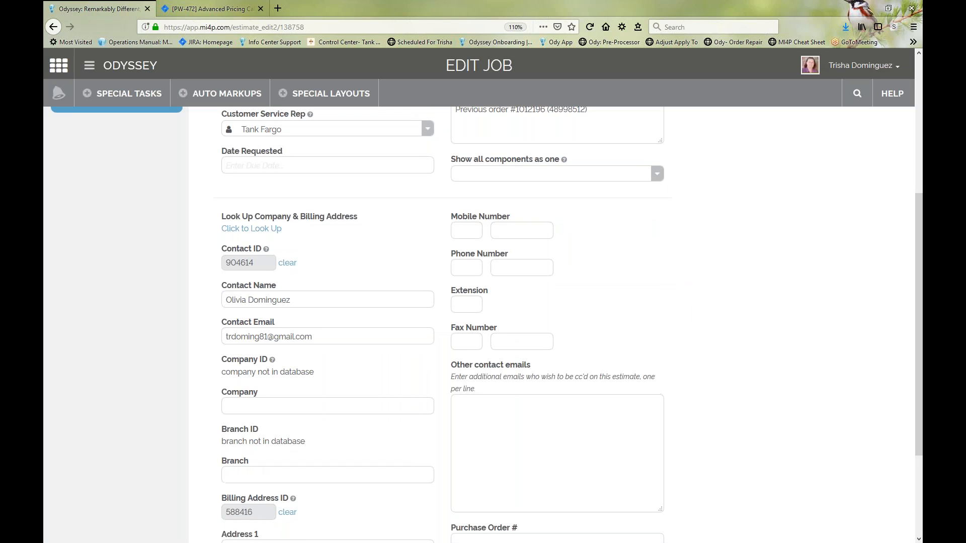
Step: Open the Business Cards component, dismiss the paper change notice, and expand General Component Info
scroll(316, 330, up, 5)
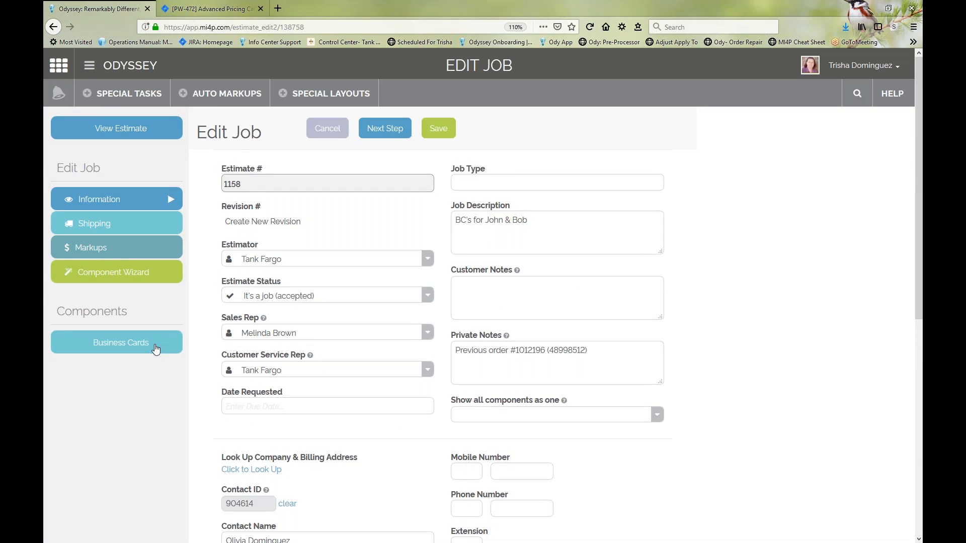
click(156, 349)
click(165, 202)
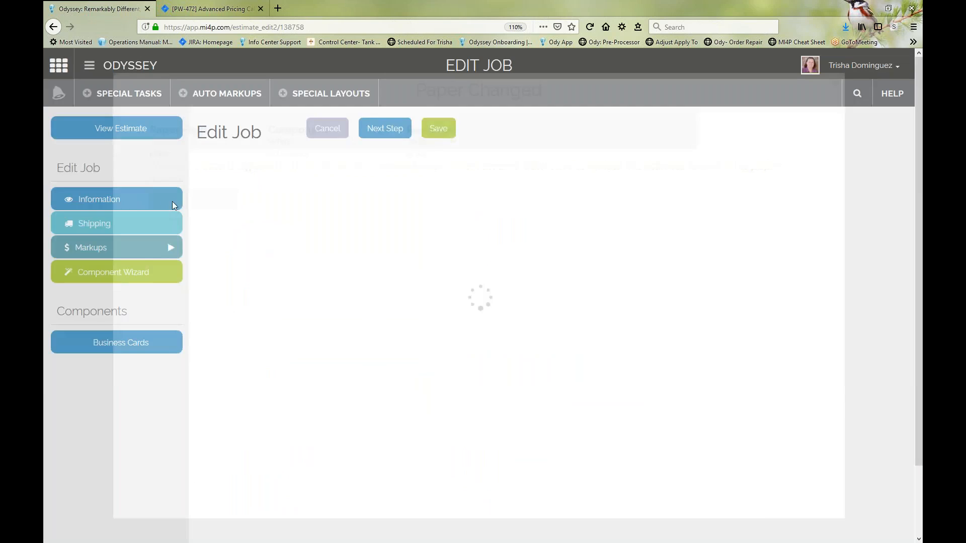
click(232, 168)
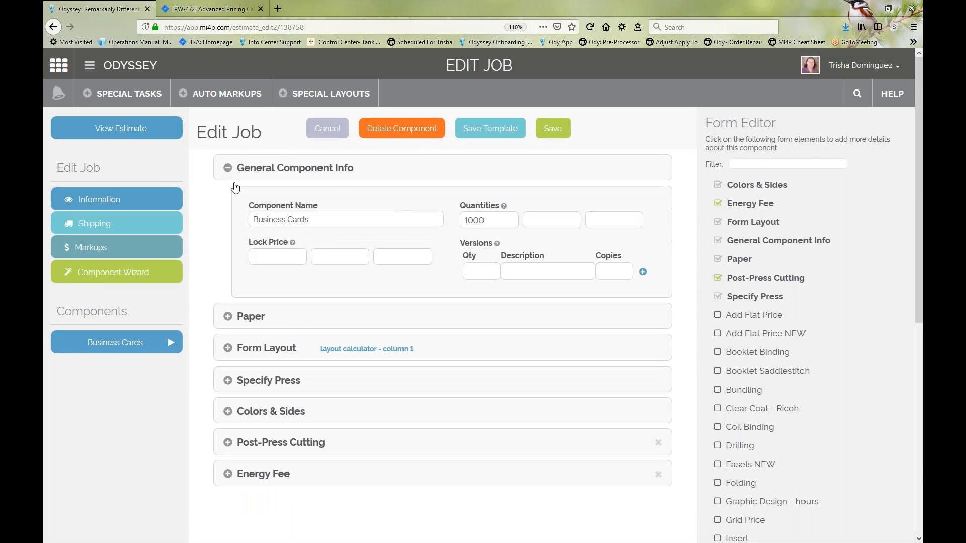
Step: Set the Business Cards component quantity to 2500 and check the Post-Press Cutting settings
double_click(489, 222)
text(25)
click(388, 262)
click(229, 446)
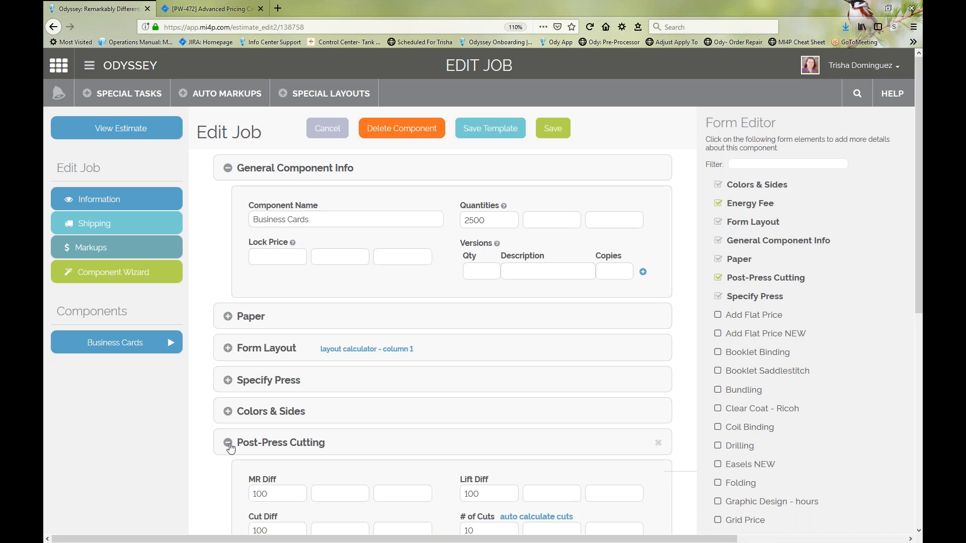
click(230, 446)
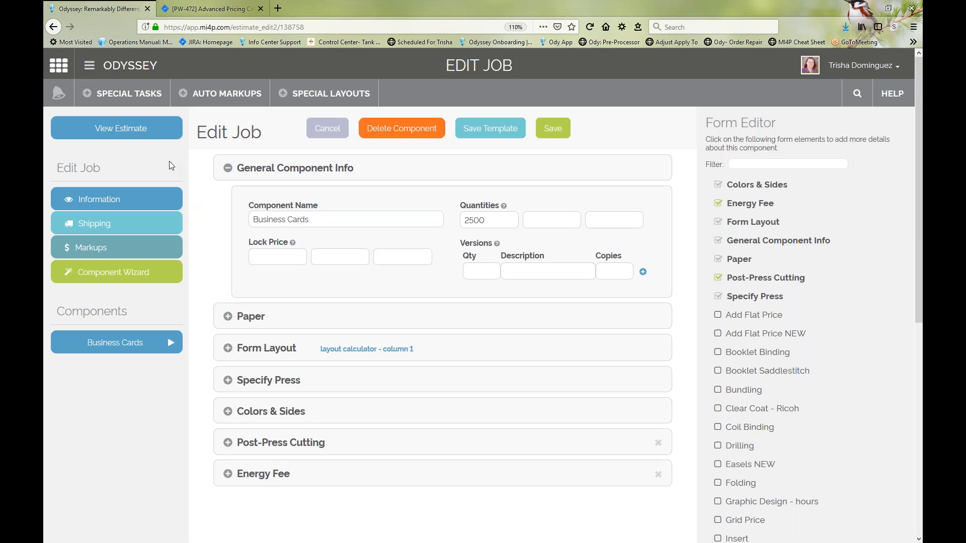
Step: Review the estimate's quantity, customer and cost breakdown, and save the estimate
click(150, 135)
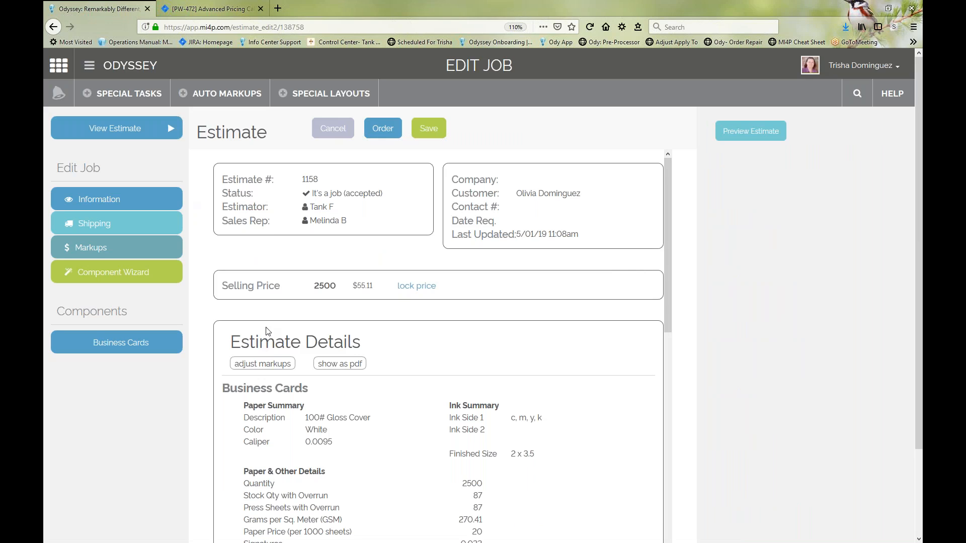
drag(314, 286, 336, 286)
click(336, 286)
drag(519, 193, 579, 194)
click(579, 194)
scroll(334, 367, down, 15)
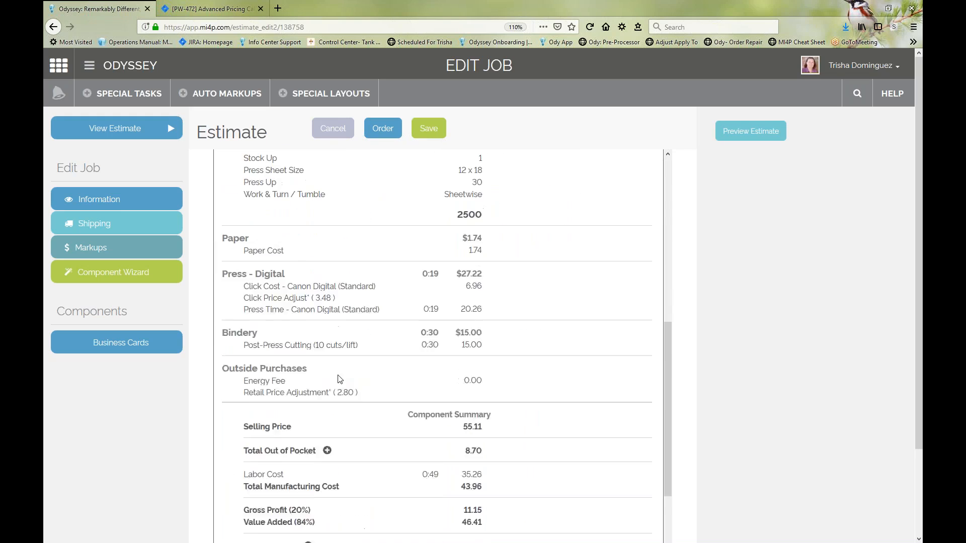
scroll(411, 442, up, 15)
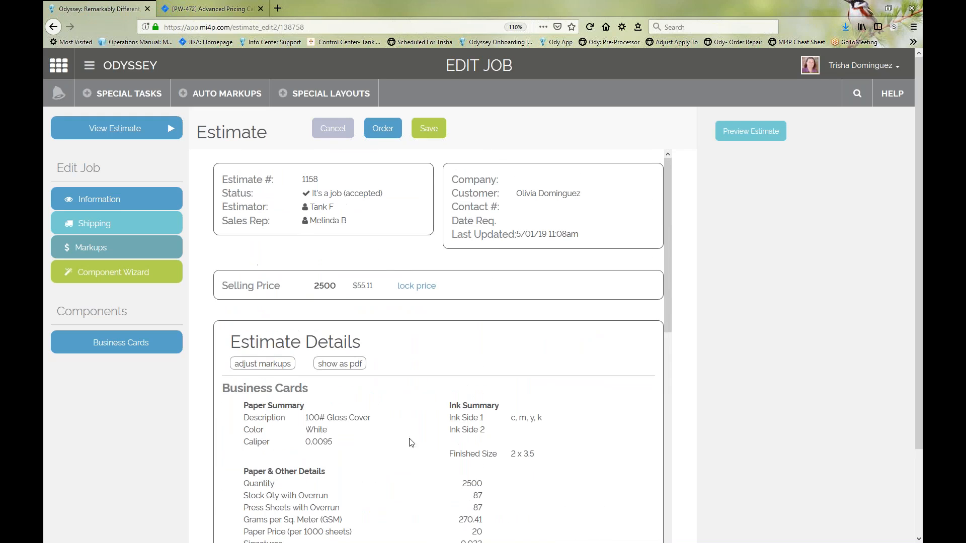
click(430, 130)
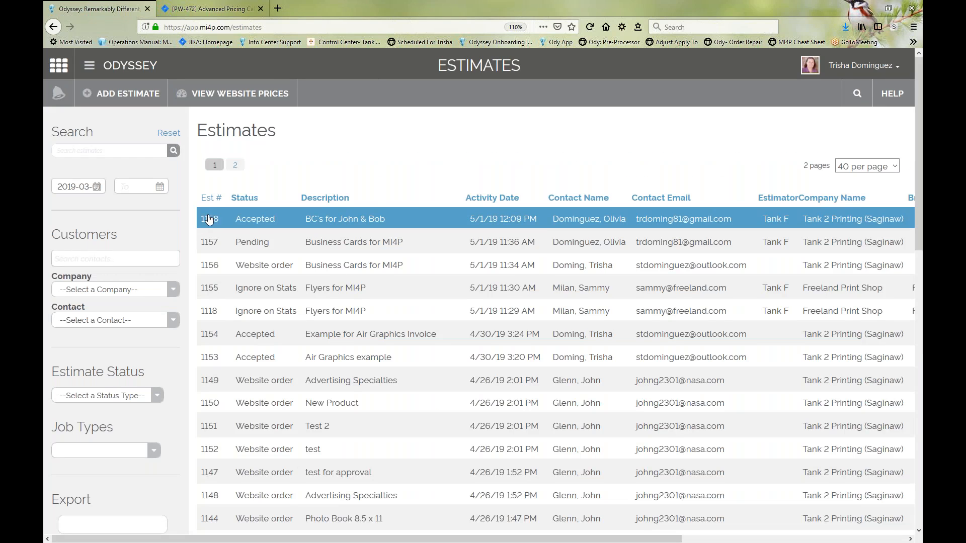
Step: Try to view the order belonging to the newest accepted estimate, and return to the Estimates list
click(210, 219)
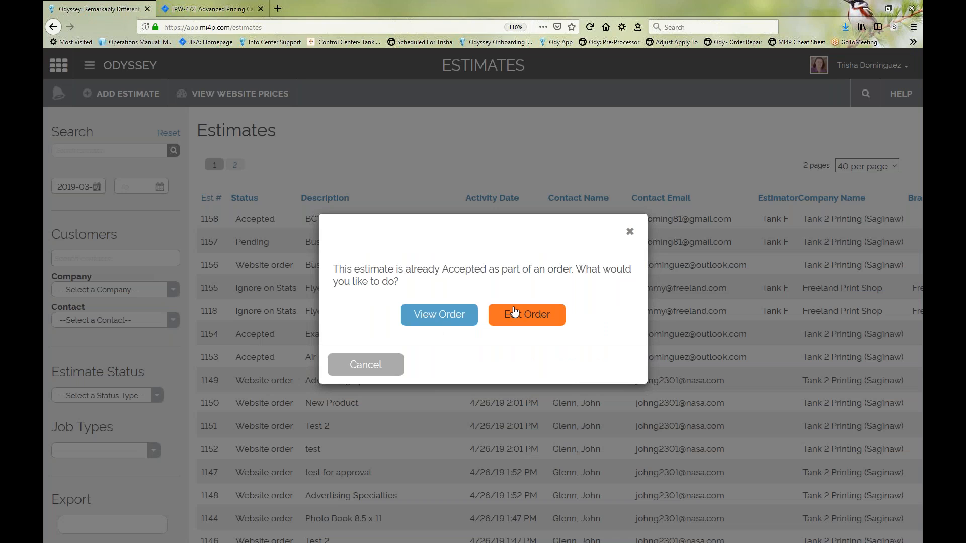
click(455, 320)
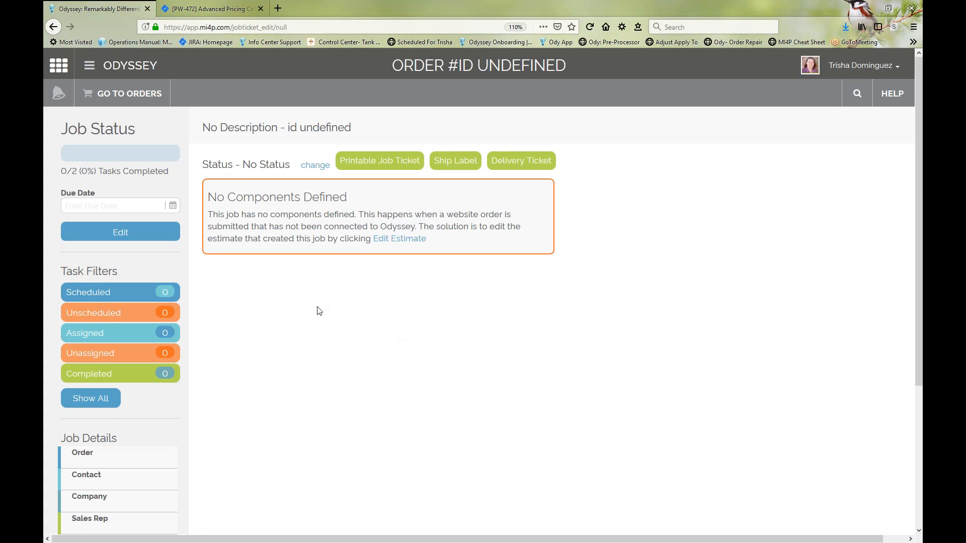
click(53, 27)
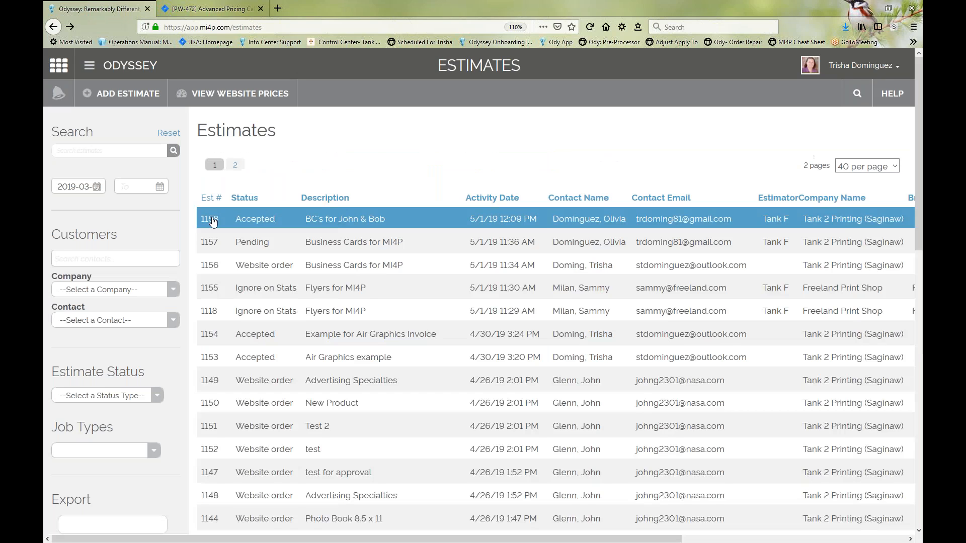
click(230, 222)
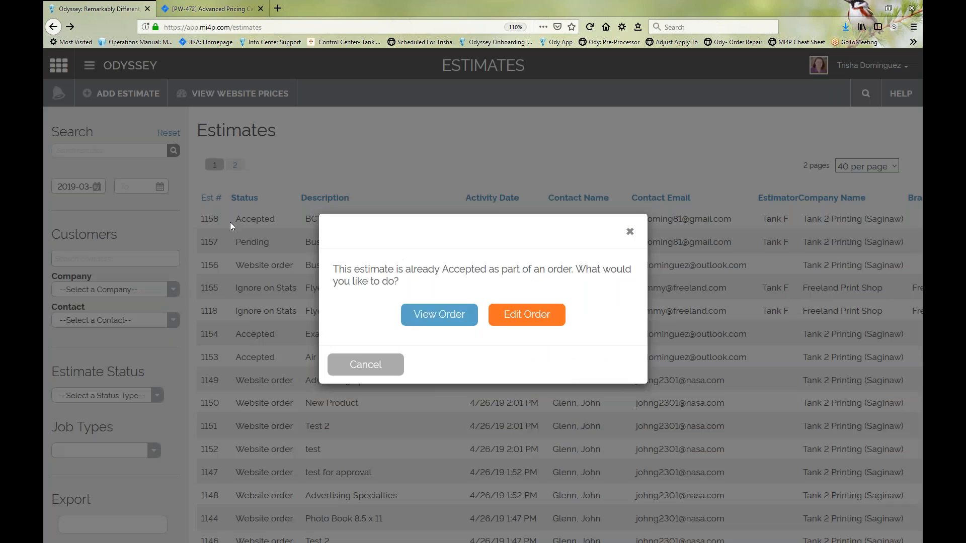
click(444, 314)
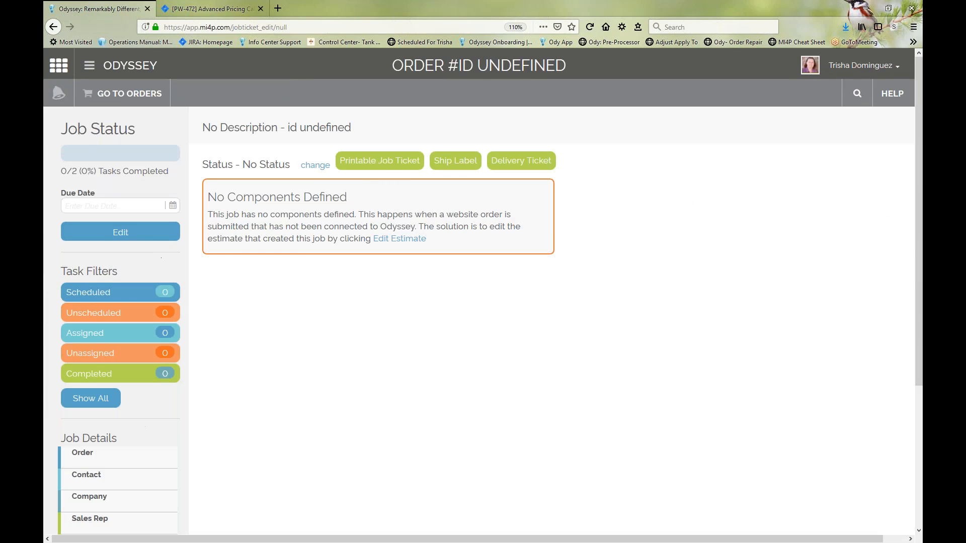
click(55, 28)
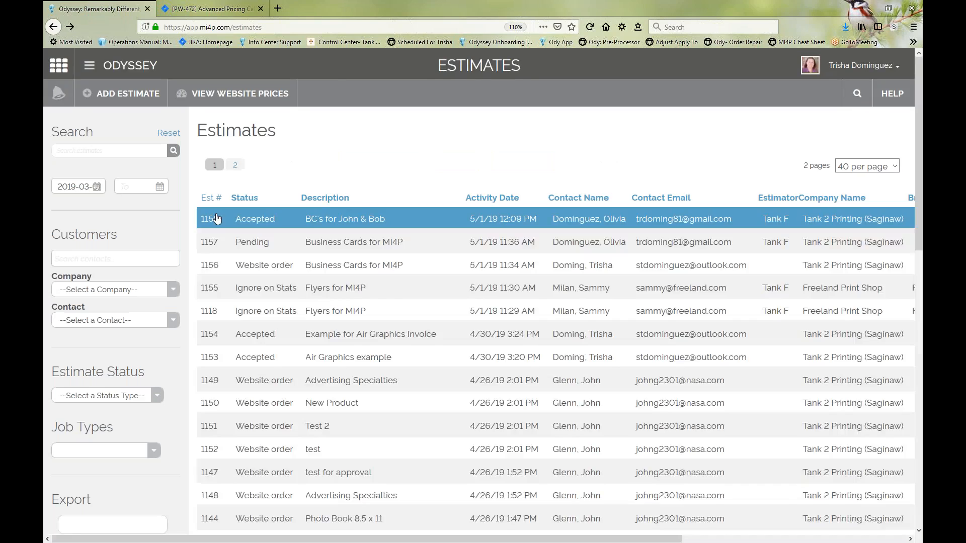
Step: Open the newest accepted estimate with the Edit Order option and bring up its estimate summary
click(210, 219)
click(520, 316)
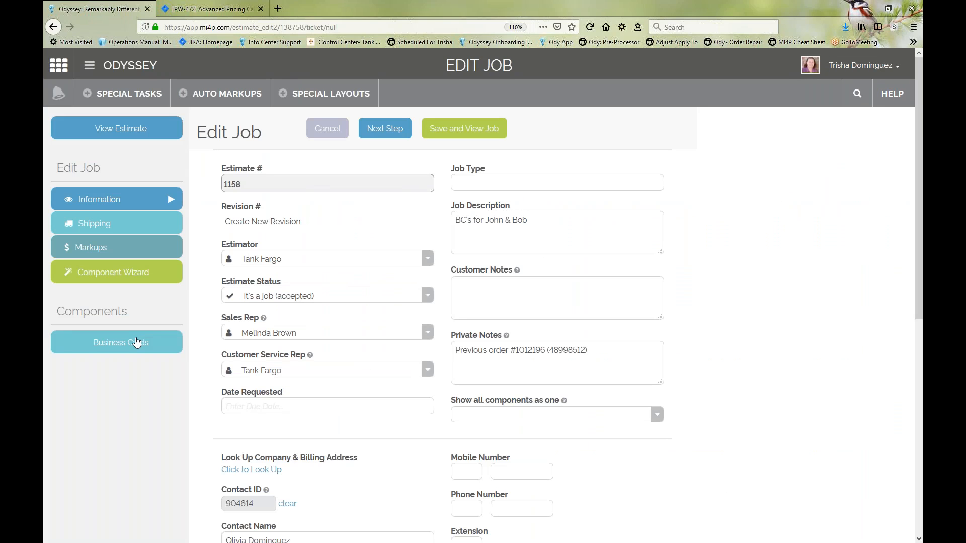
click(136, 342)
click(170, 200)
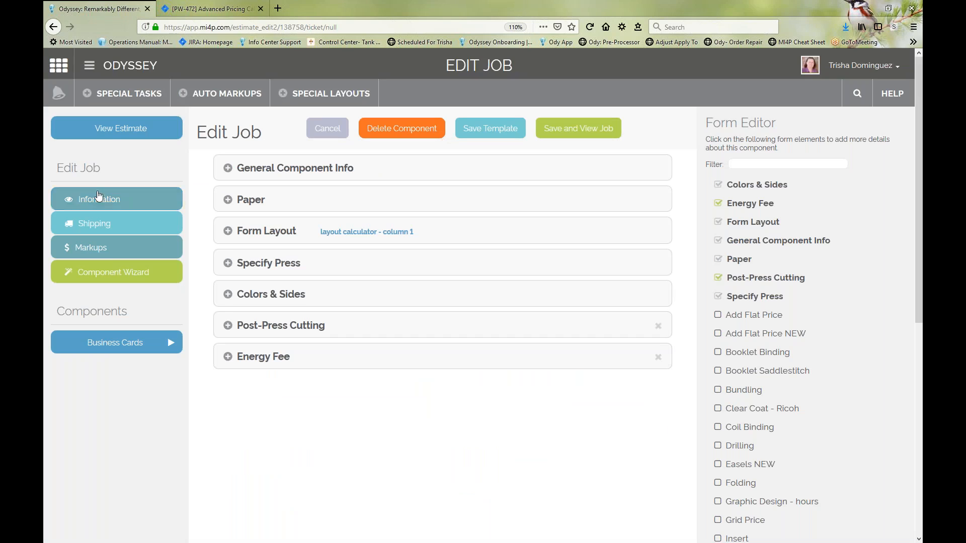
click(117, 135)
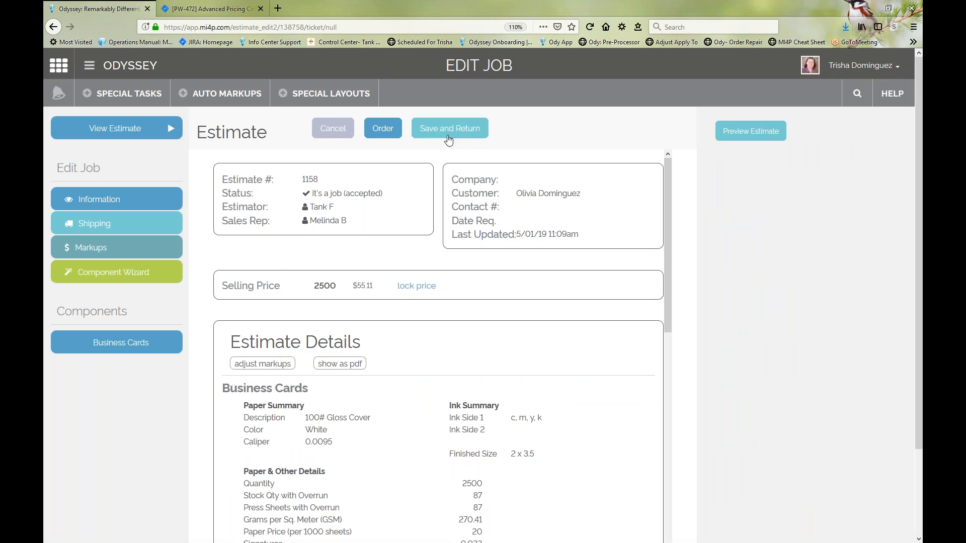
click(383, 130)
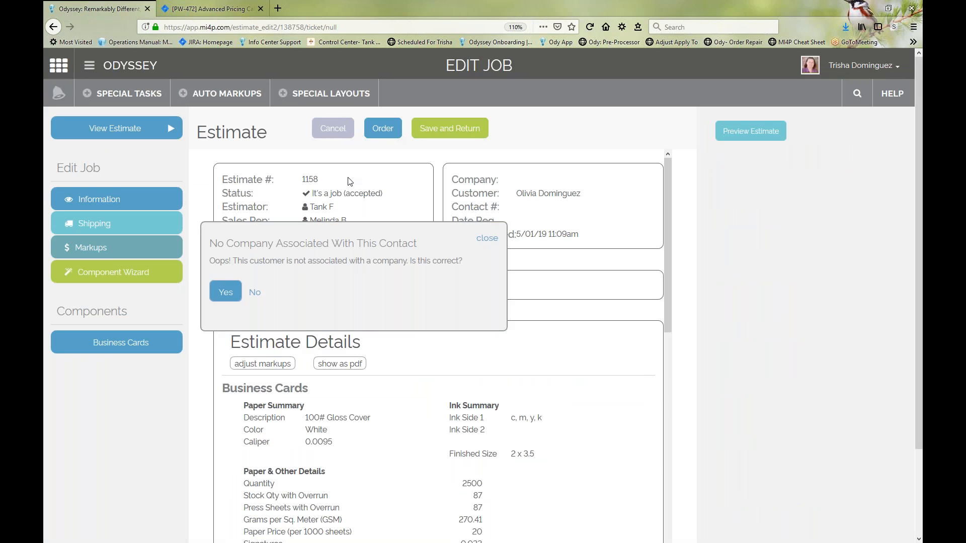
click(255, 294)
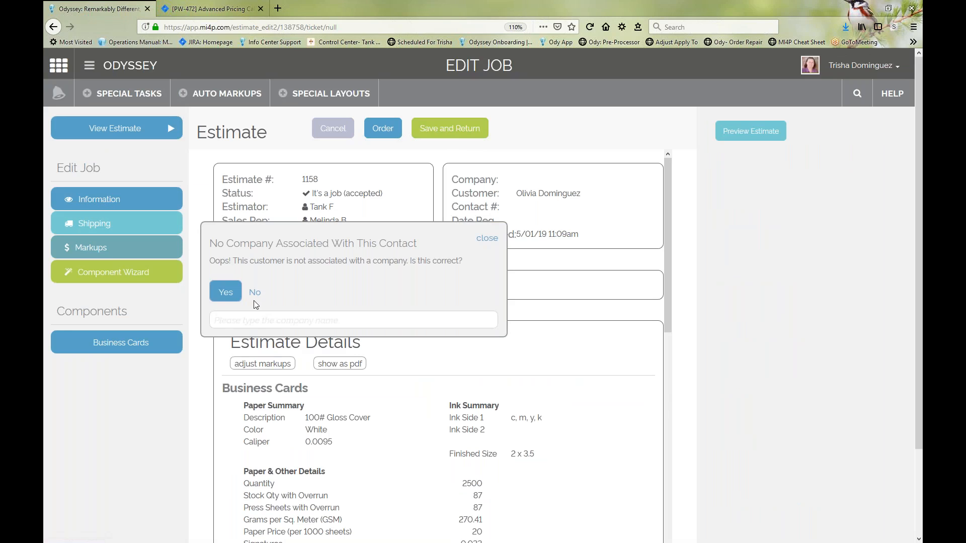
click(239, 318)
text(Olivi)
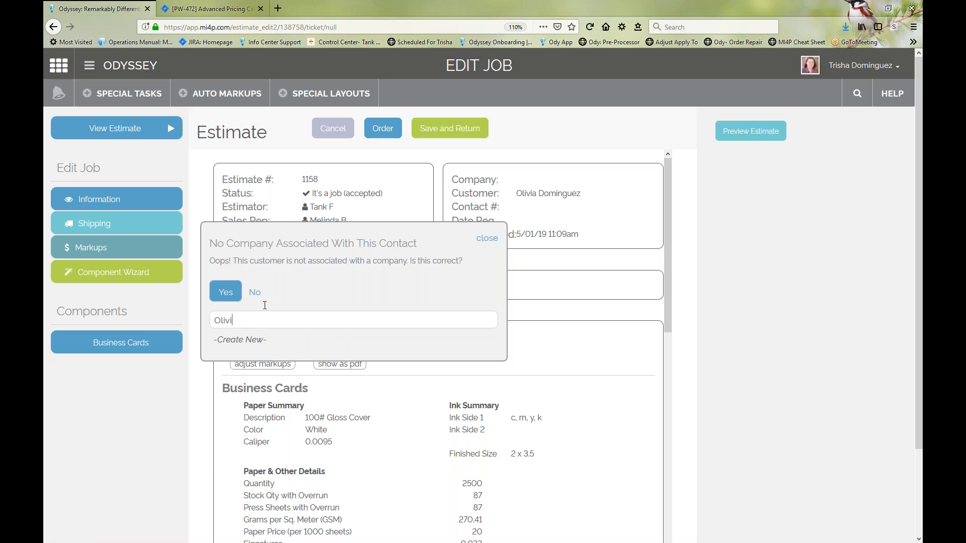
click(487, 238)
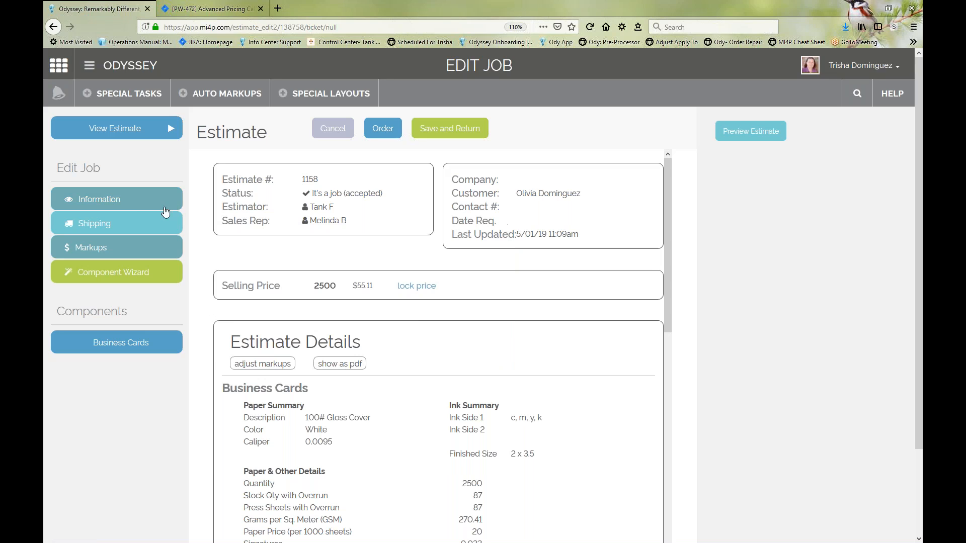
Step: Check the contact and company fields in the job information
click(139, 204)
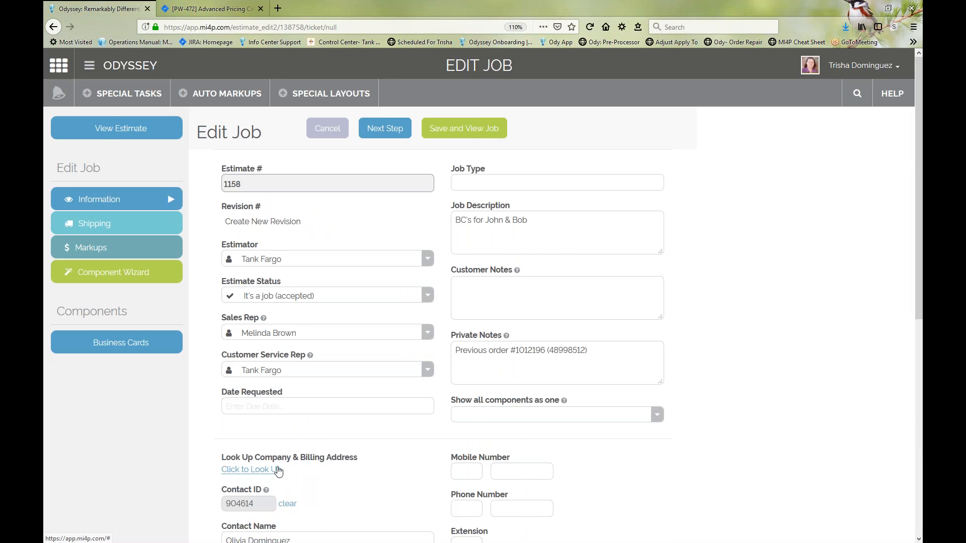
scroll(253, 402, down, 3)
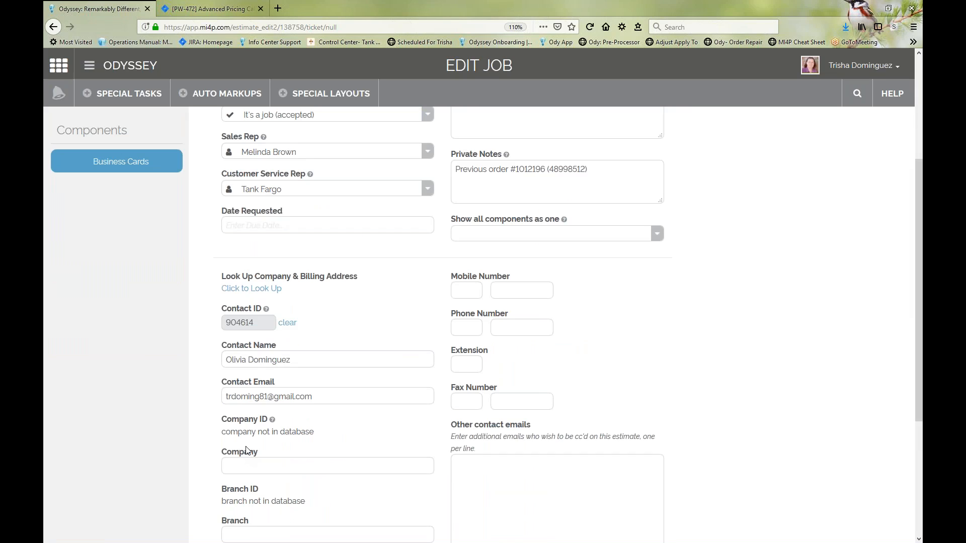
click(238, 469)
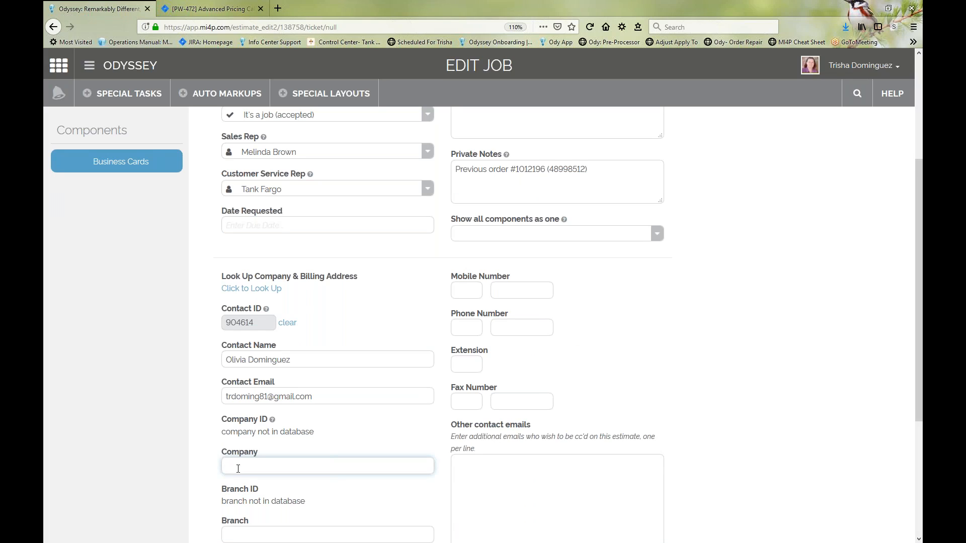
scroll(232, 457, up, 5)
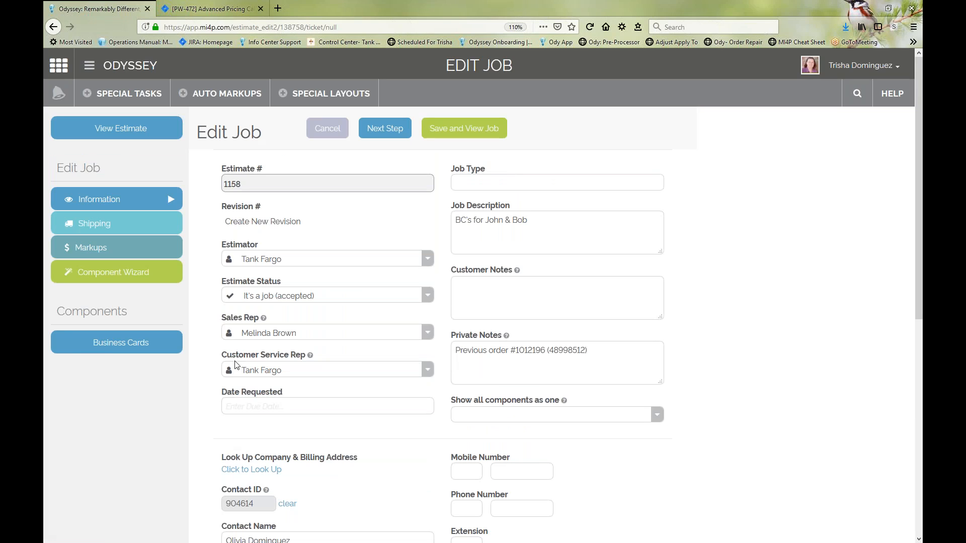
Step: Place a new order for the 2500 quantity from the estimate, accepting that the customer has no associated company
click(107, 139)
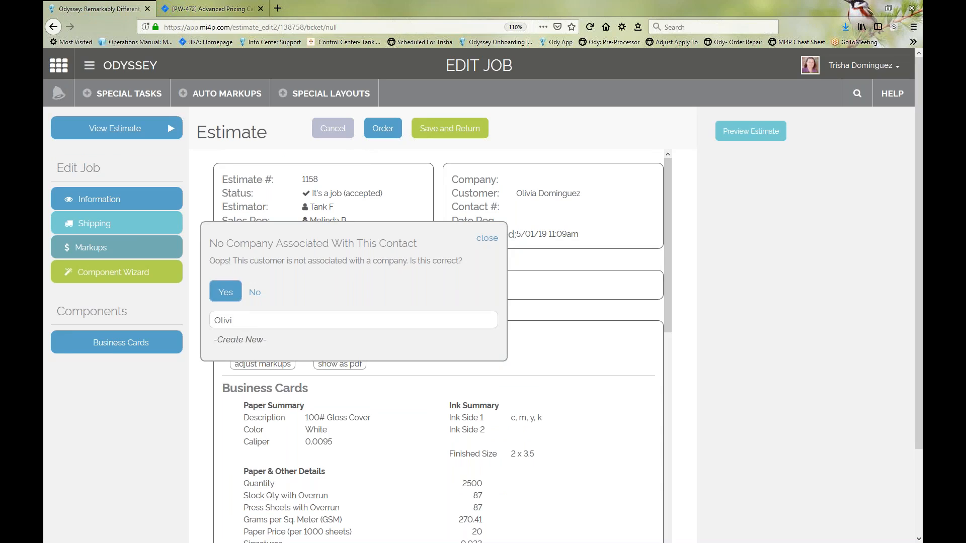
click(220, 297)
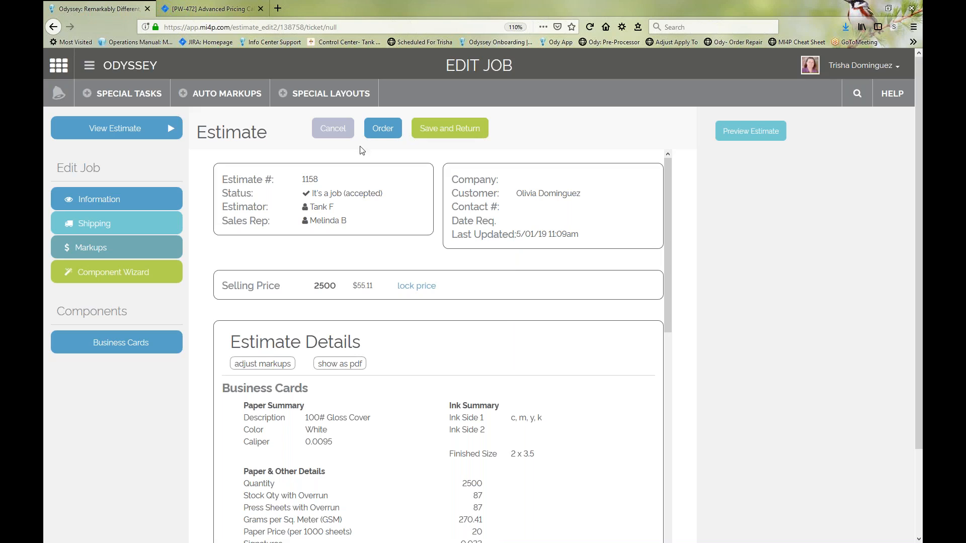
click(382, 129)
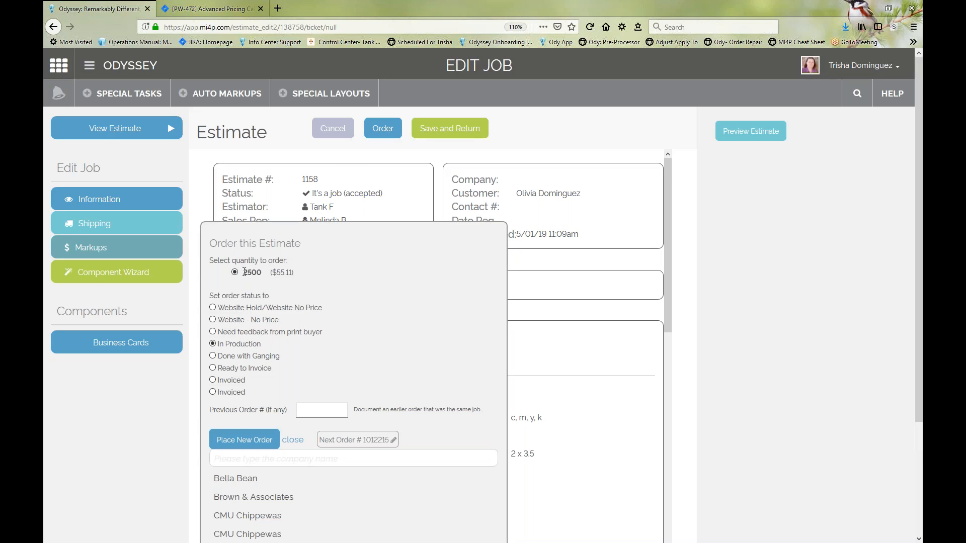
drag(242, 272, 262, 274)
click(264, 274)
click(249, 442)
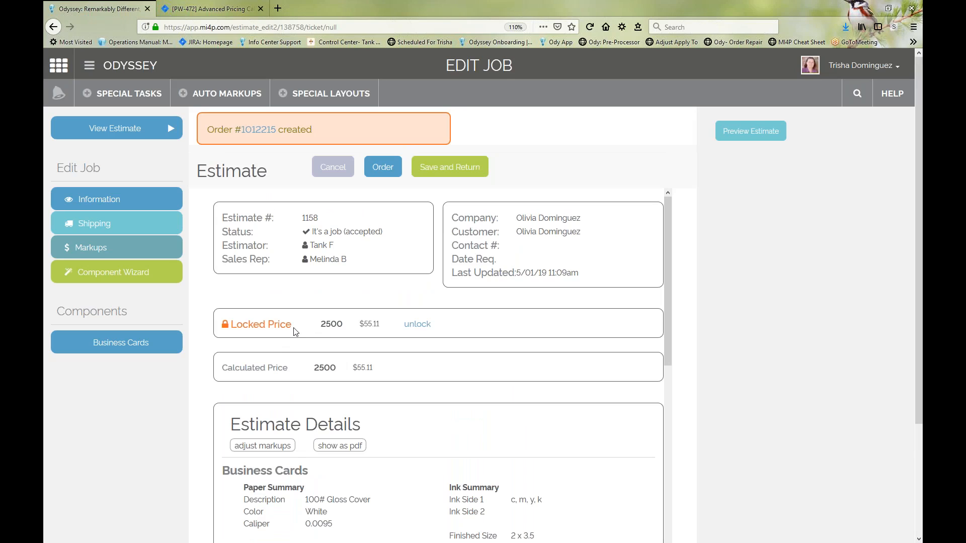
Step: Open the newly created order, expand its Business Cards component and examine the Job Details
click(248, 132)
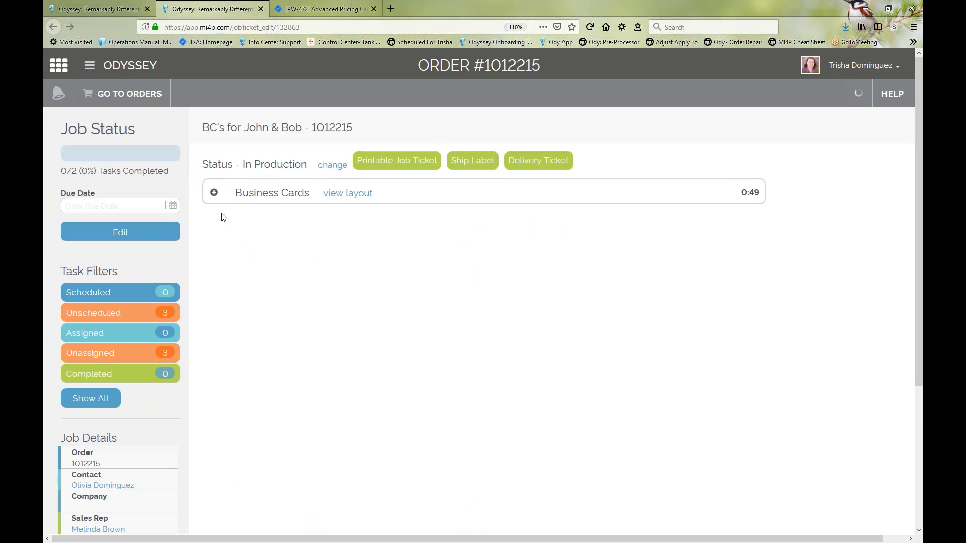
click(214, 193)
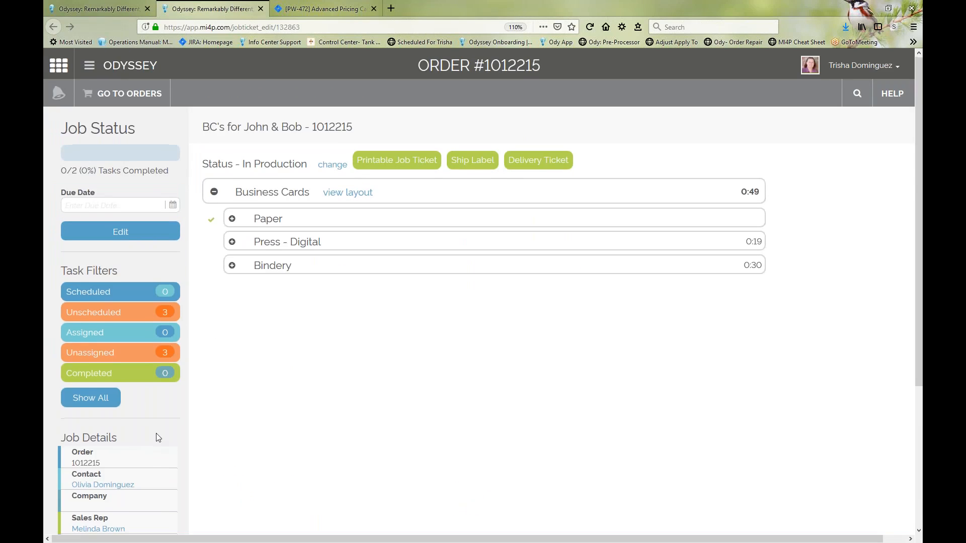
scroll(155, 436, down, 3)
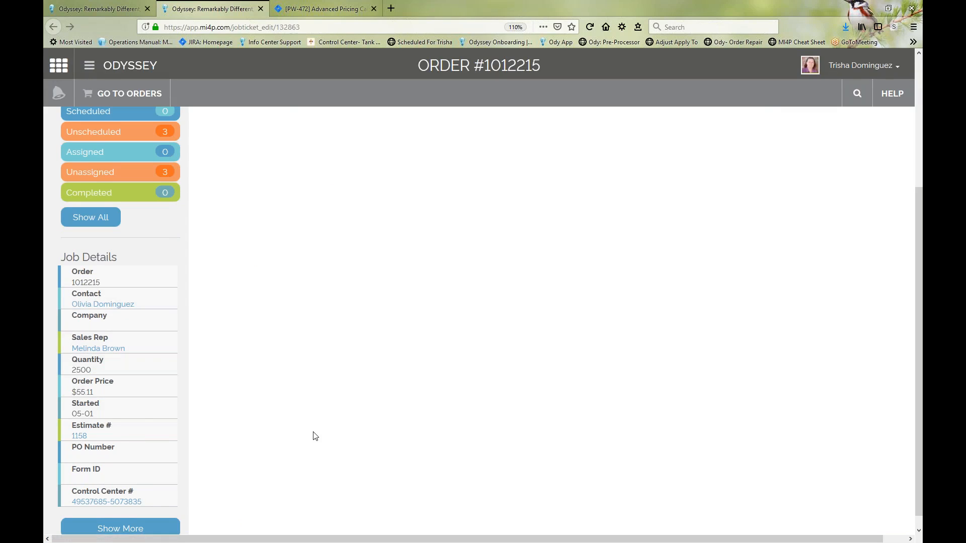
scroll(312, 436, up, 3)
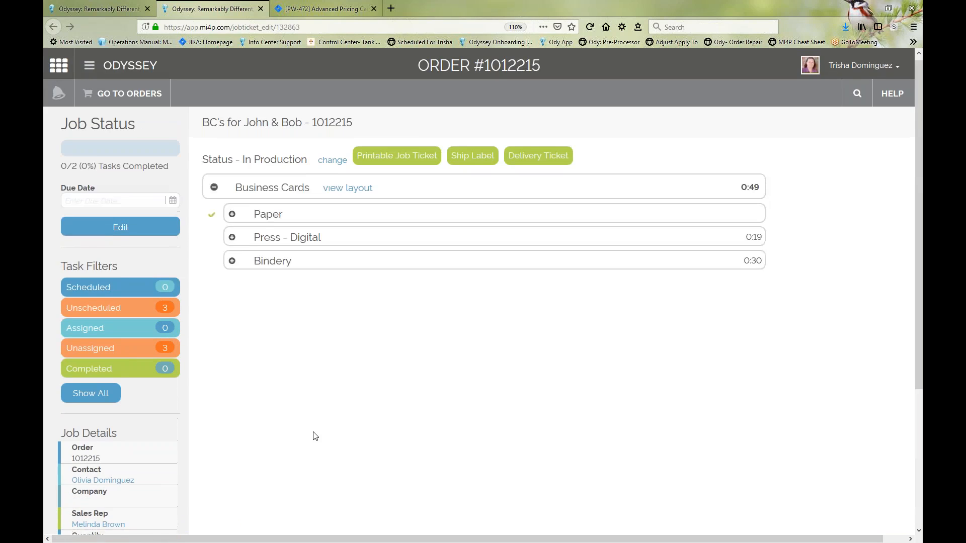
Step: Expand the order's Press - Digital and Bindery tasks, and go to the Orders list
click(101, 11)
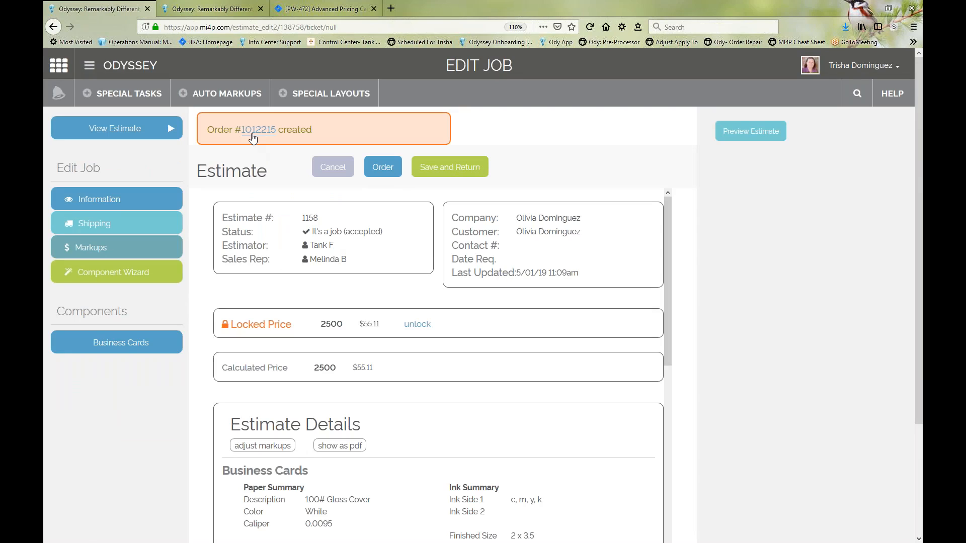
click(185, 14)
click(232, 242)
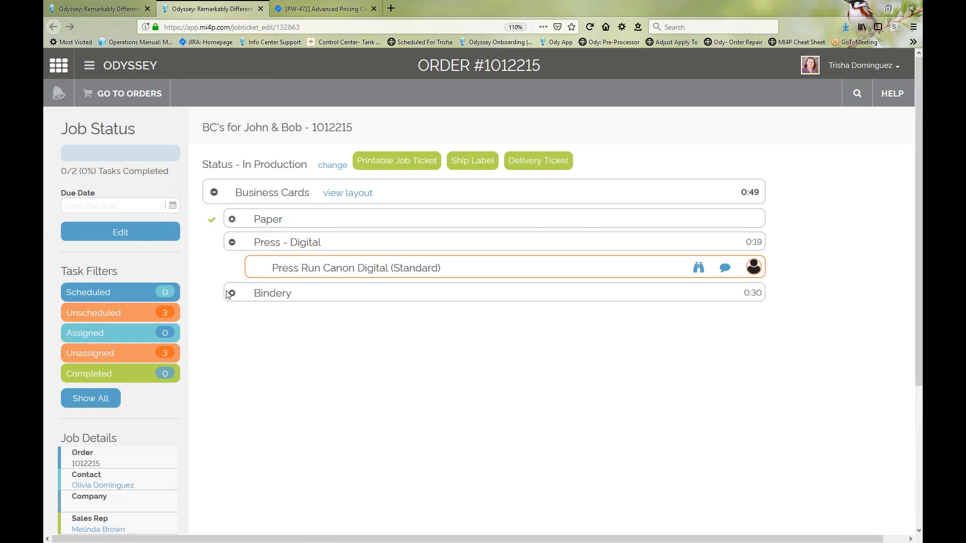
click(231, 294)
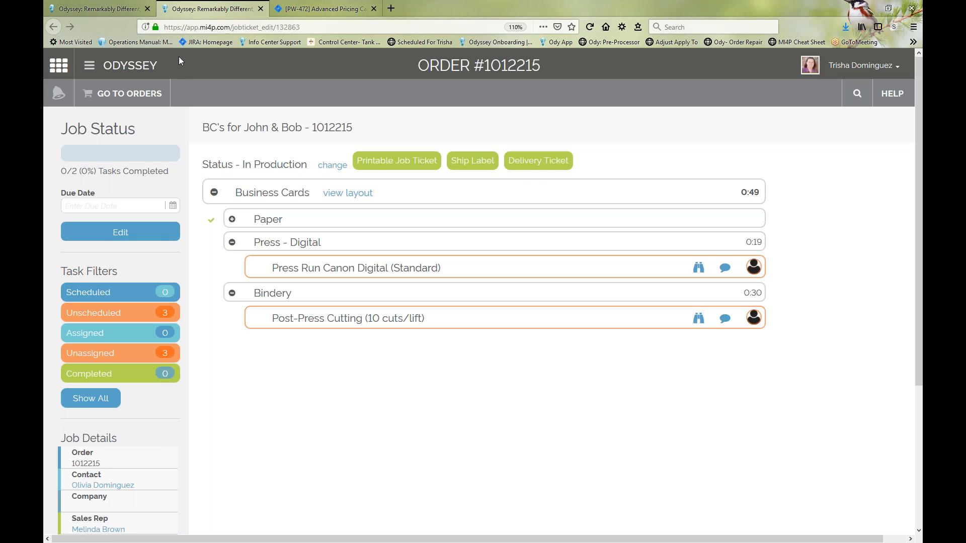
click(128, 98)
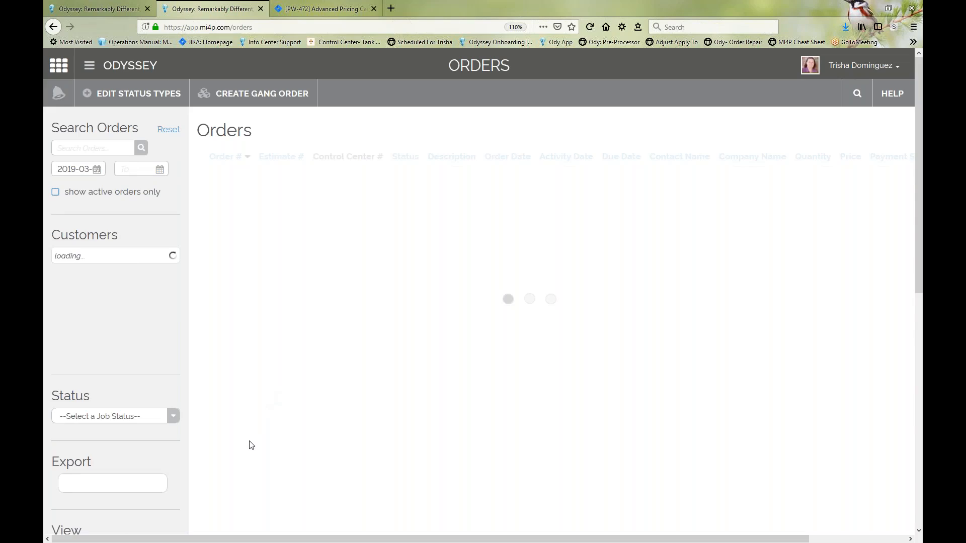
Step: Examine the reorder details of the 1000-quantity business cards order dated 4/8/19, and close them without reordering
scroll(251, 445, down, 10)
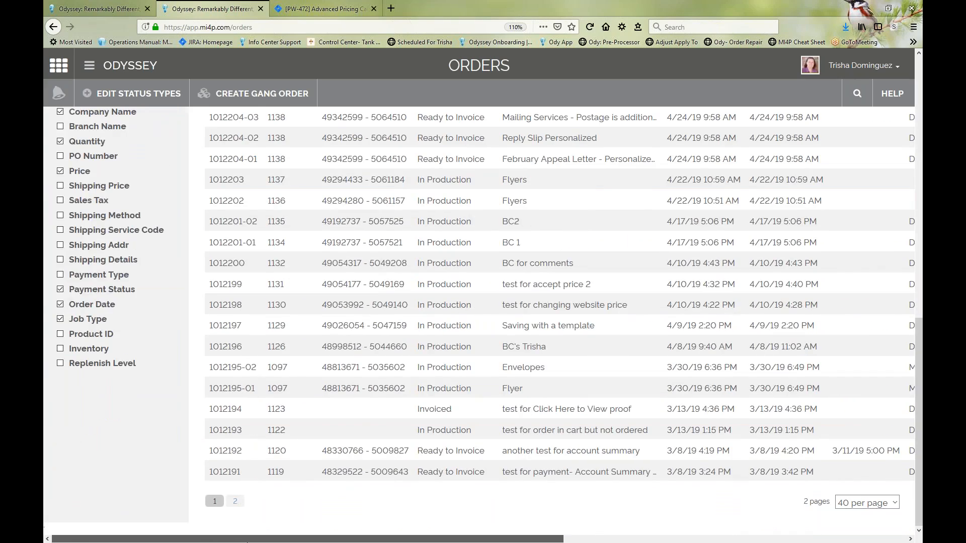
drag(247, 539, 588, 540)
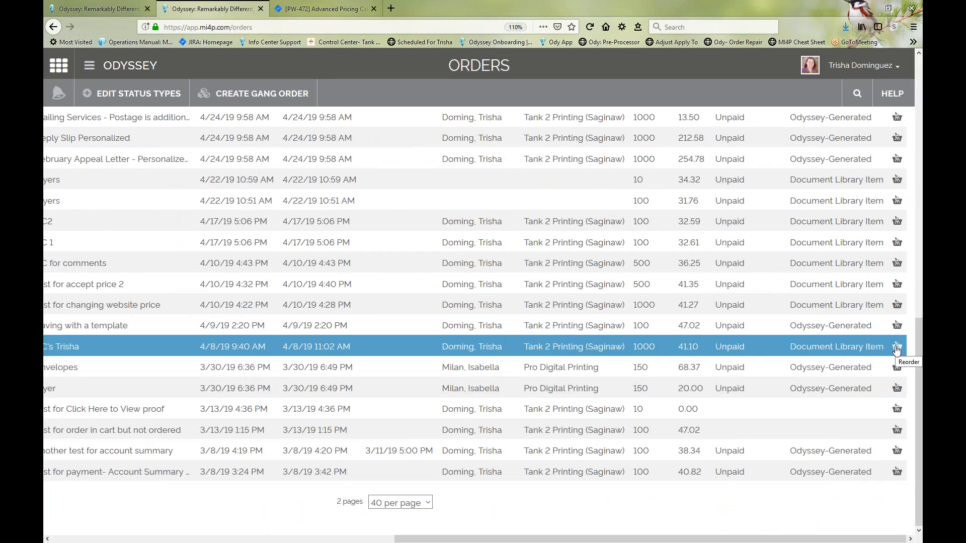
click(897, 351)
drag(704, 539, 322, 540)
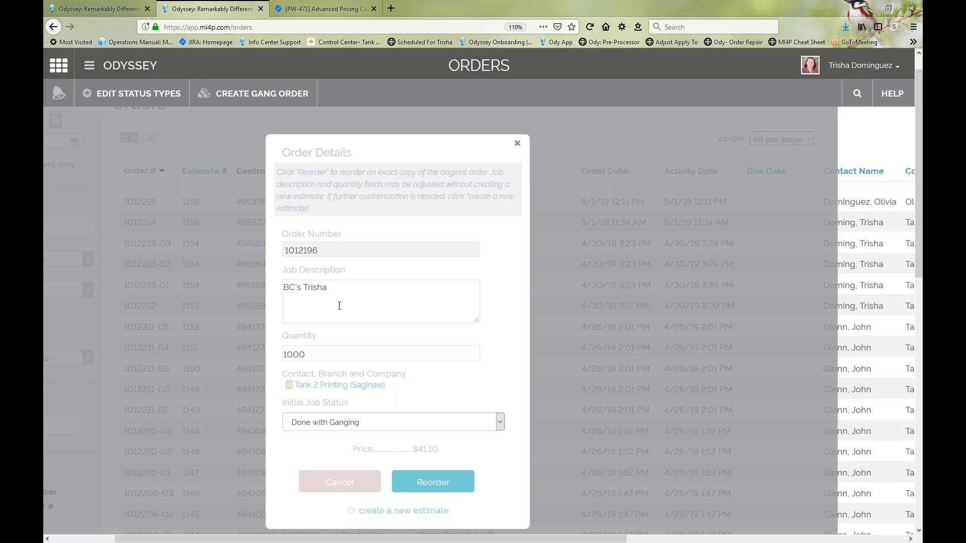
click(517, 146)
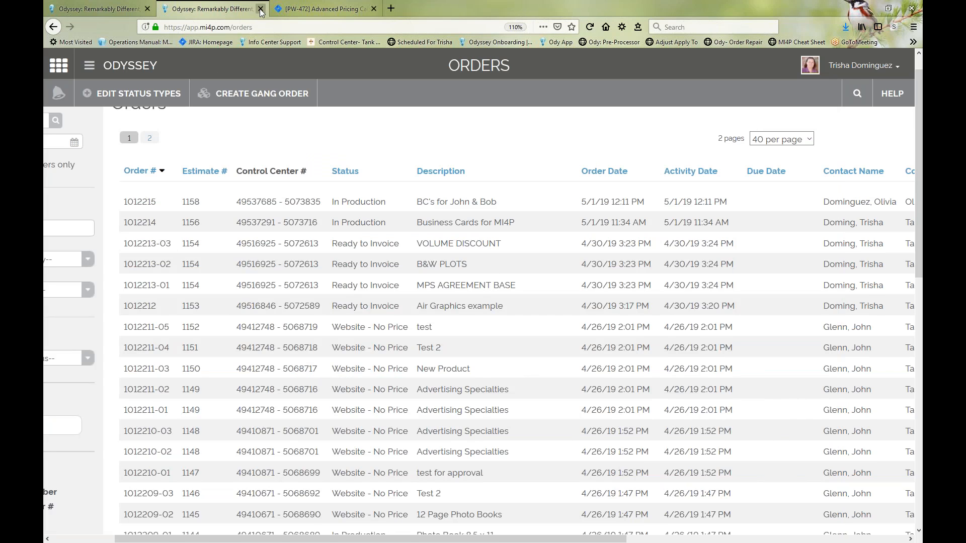
Step: Close the extra Odyssey browser tab, and go through the dashboard's full Orders list to the job status types
click(260, 8)
click(98, 8)
click(133, 66)
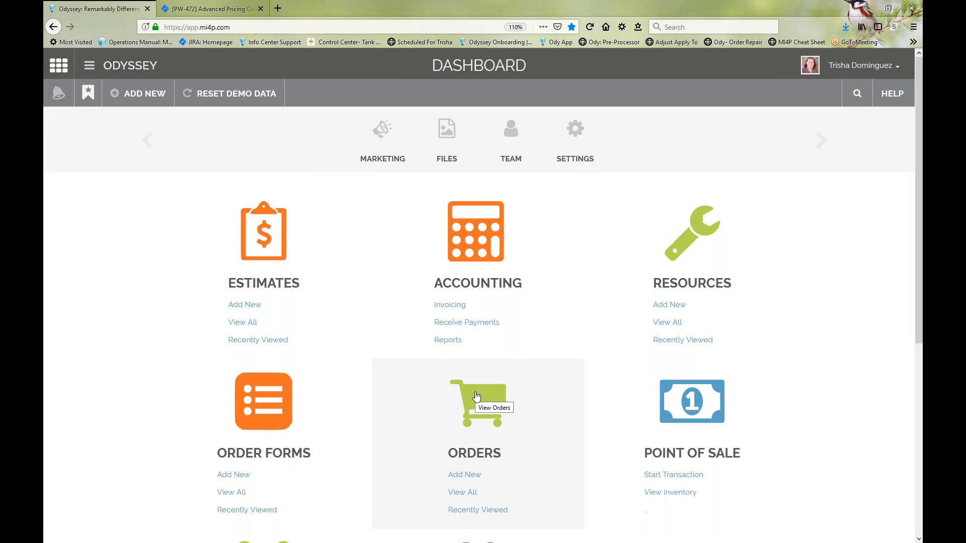
click(464, 493)
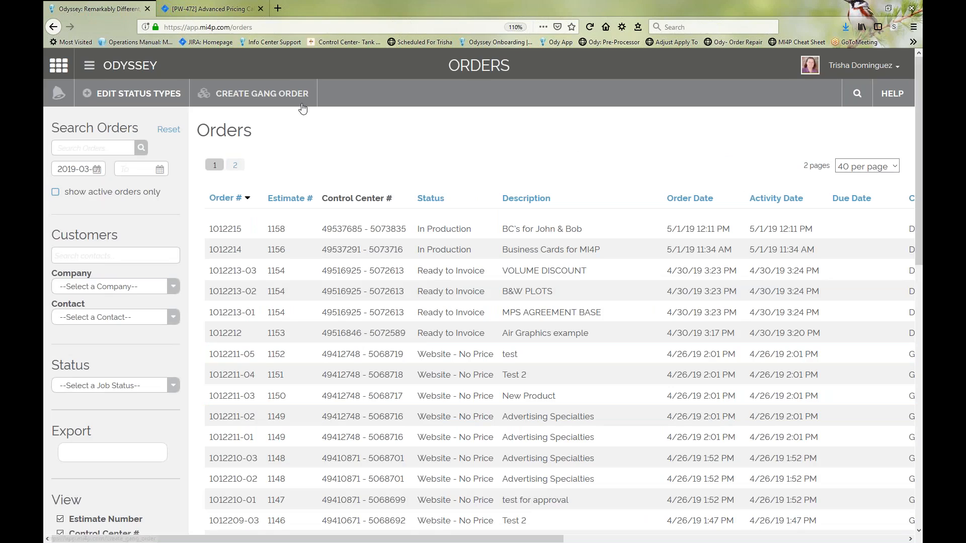
click(126, 97)
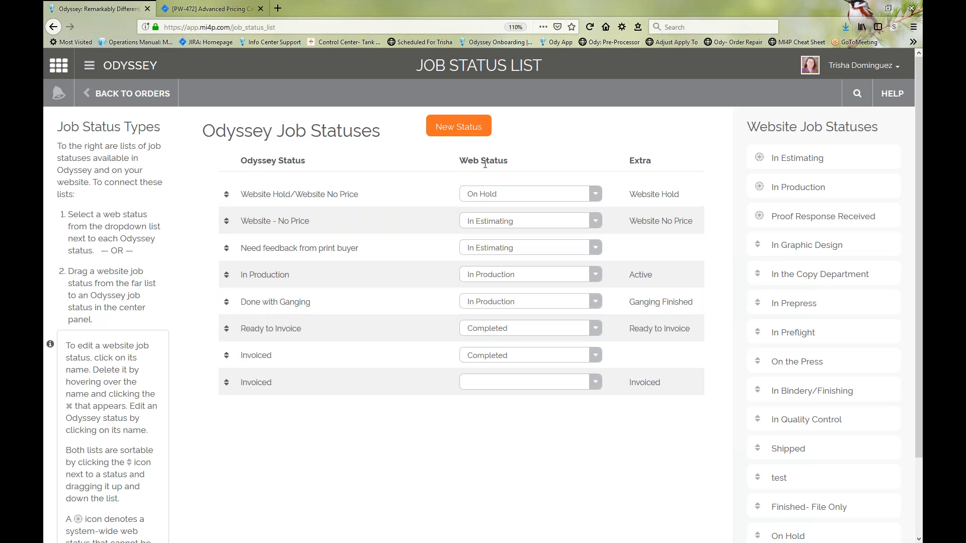
Step: Examine the Web Status column and the complete list of Website Job Statuses
drag(459, 161, 498, 162)
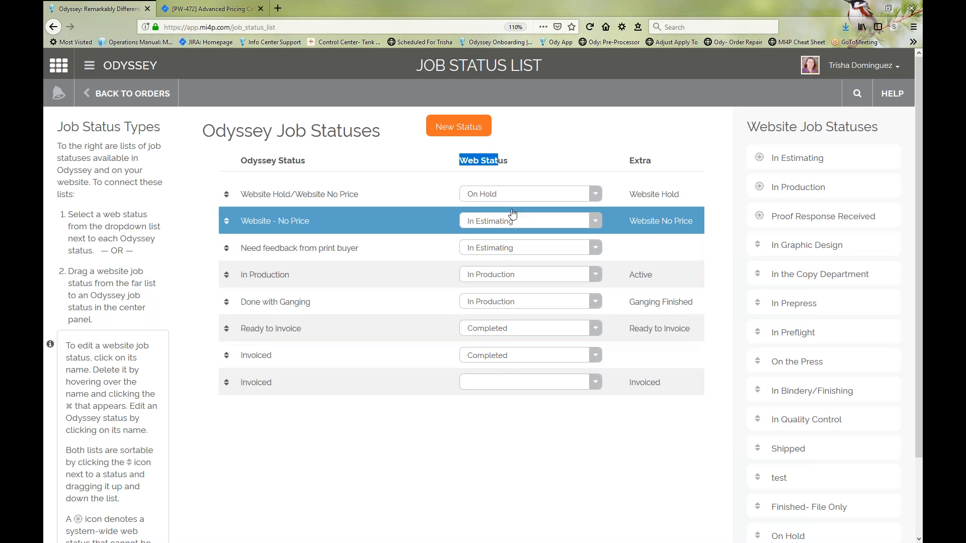
click(494, 427)
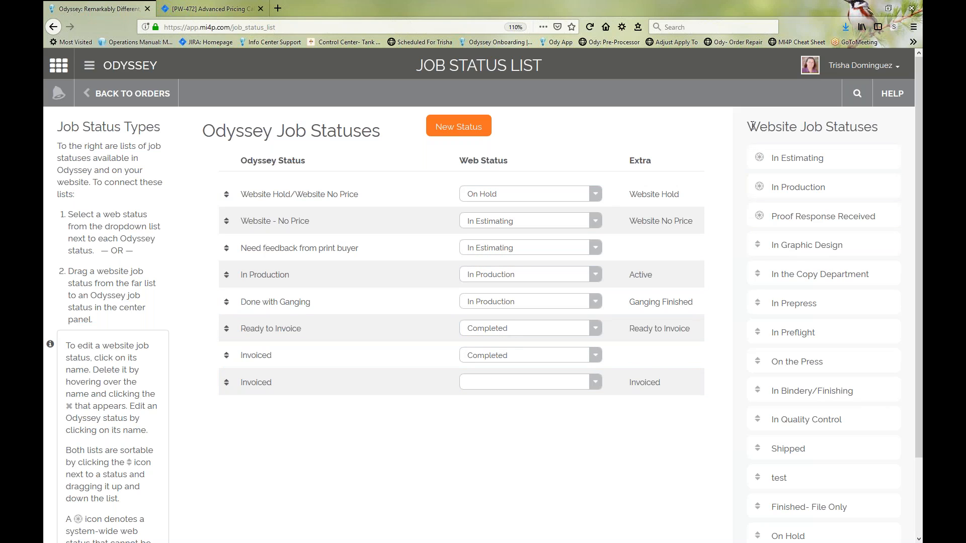
drag(748, 126, 884, 136)
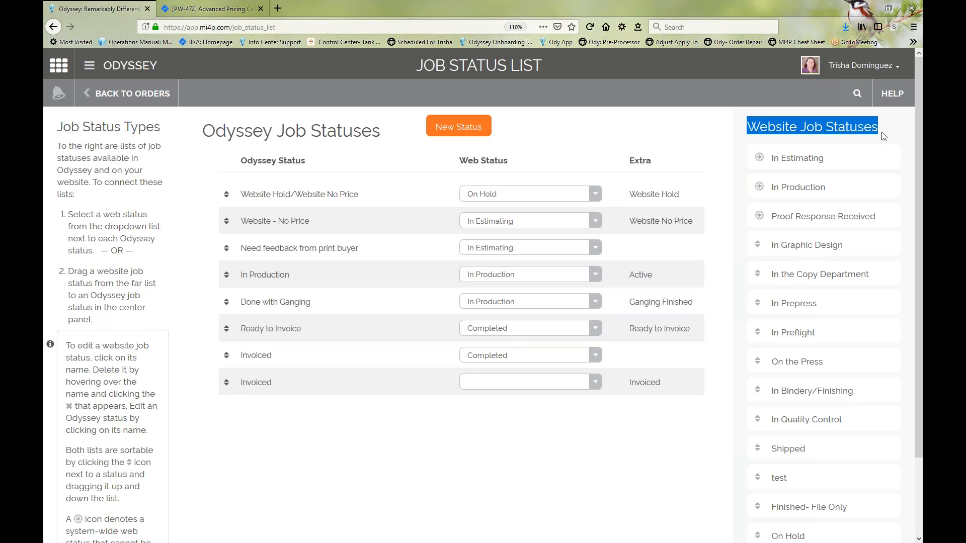
click(884, 137)
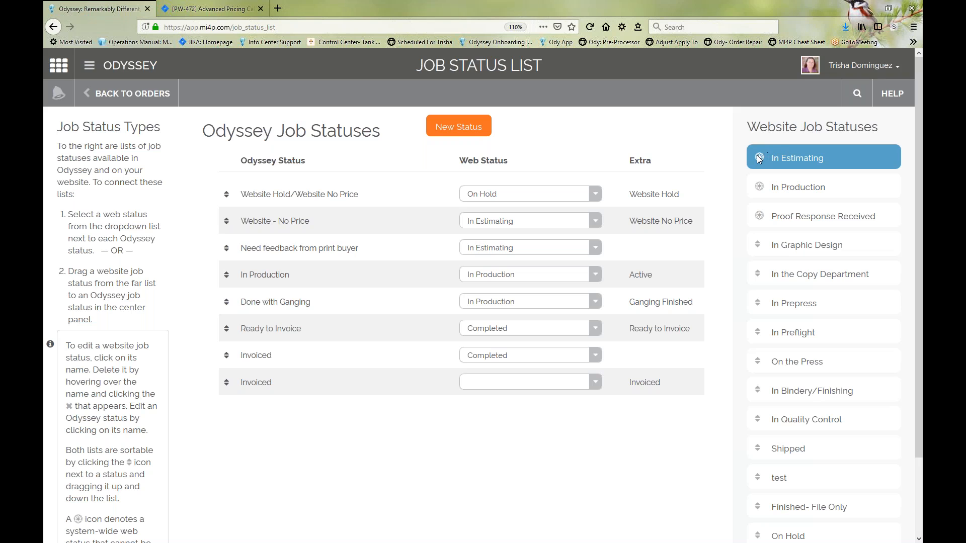
mouse_move(759, 159)
scroll(647, 456, down, 2)
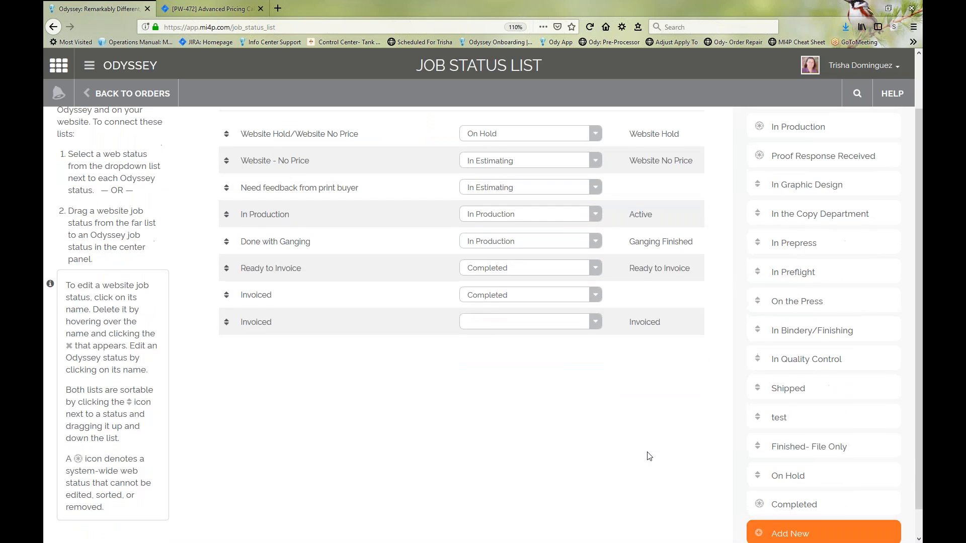
scroll(647, 456, up, 1)
scroll(648, 456, up, 2)
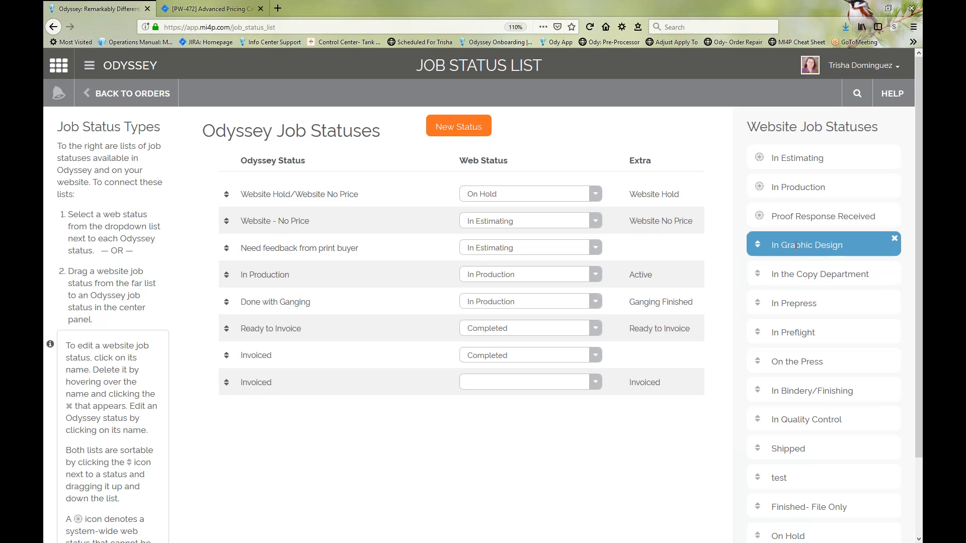
Step: Open the In Graphic Design website status name for editing, and leave it without a change
click(823, 247)
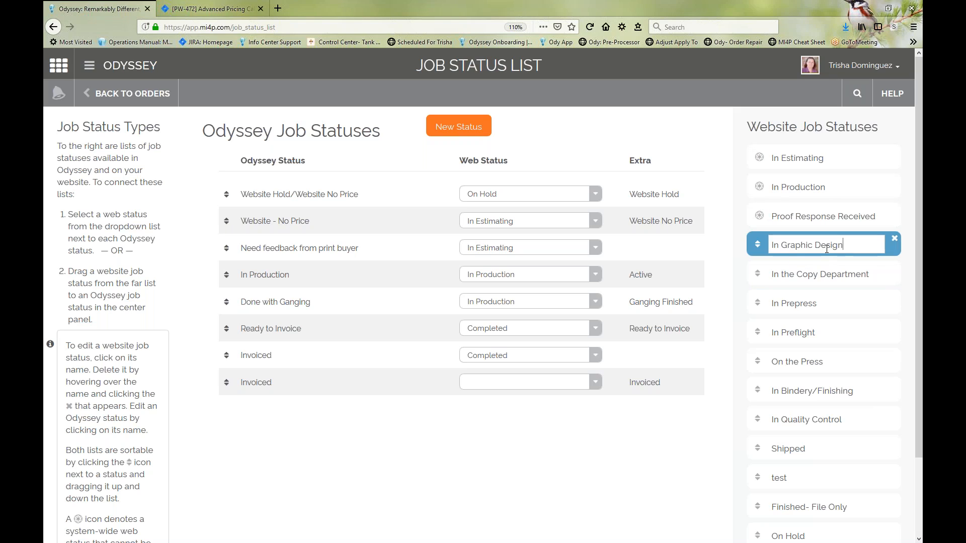
drag(845, 245, 771, 245)
click(628, 461)
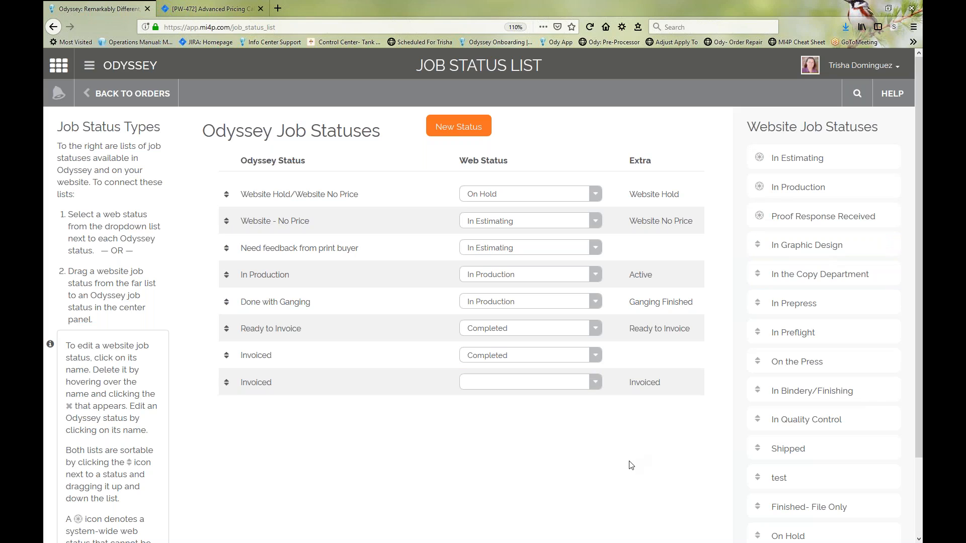
Step: Delete the test status from the Website Job Statuses
scroll(730, 395, down, 2)
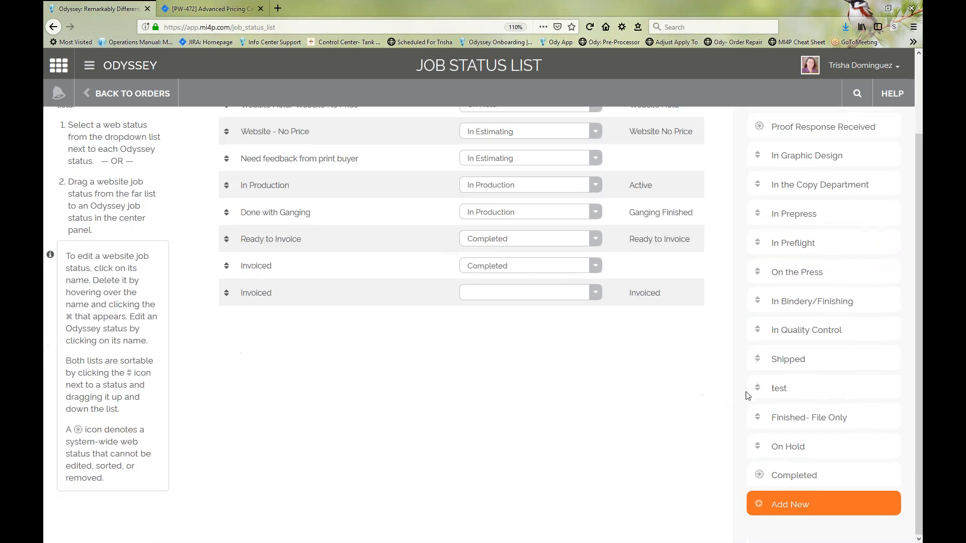
click(895, 382)
click(446, 373)
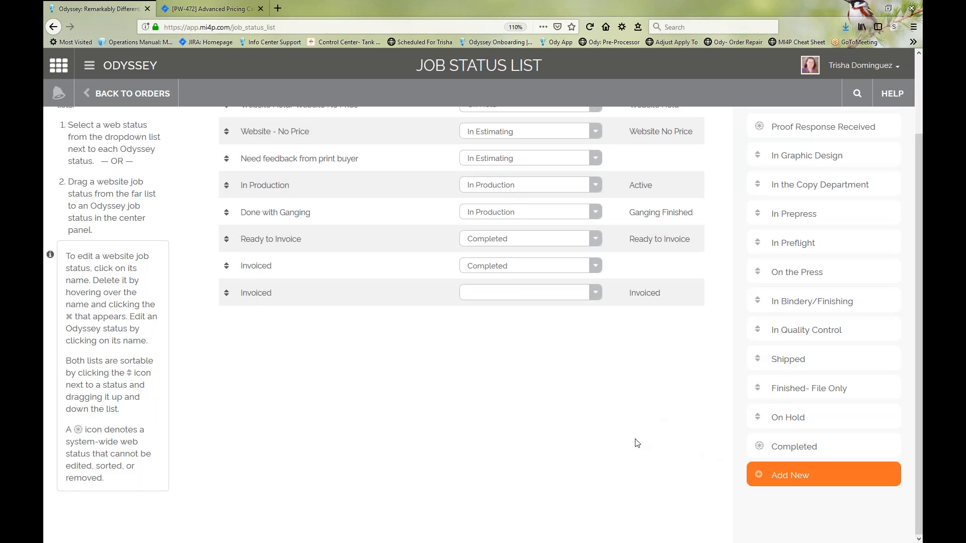
Step: Try adding extra text to the In Graphic Design website status name, and remove the added text
mouse_move(790, 352)
scroll(592, 457, up, 3)
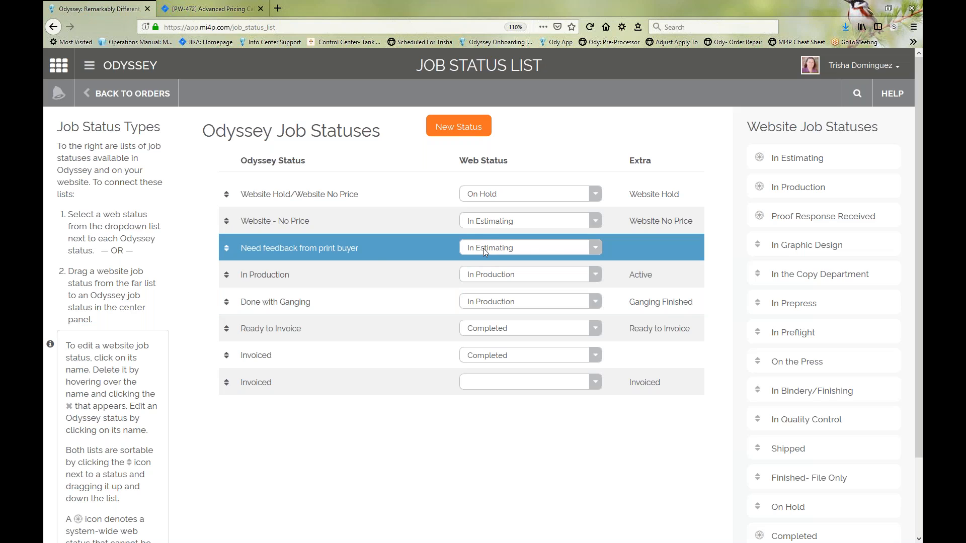
click(839, 246)
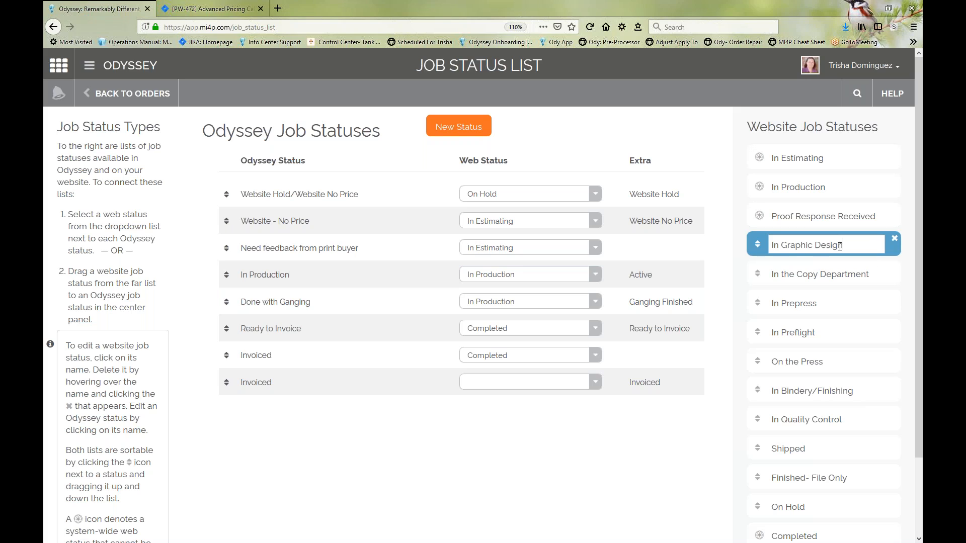
drag(850, 247, 750, 233)
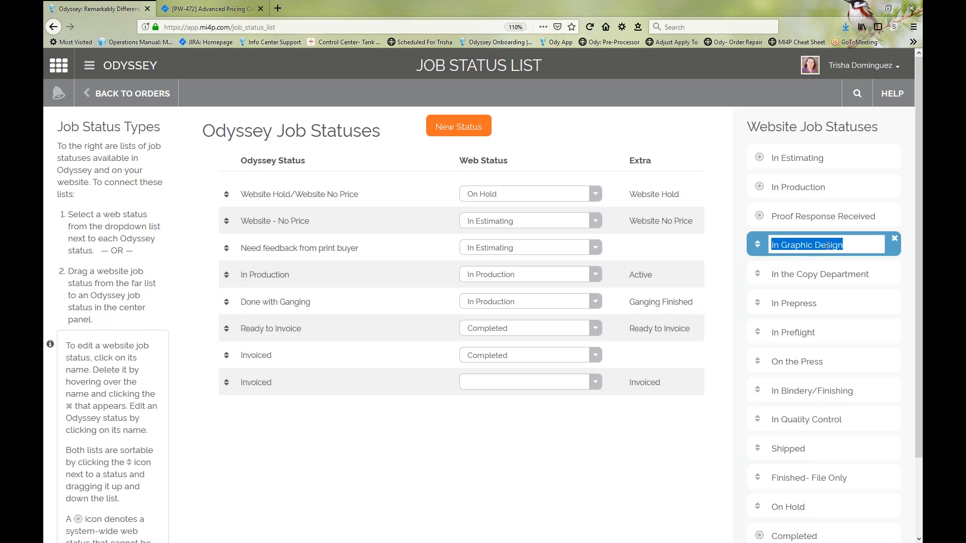
click(852, 245)
text(kasjflkd)
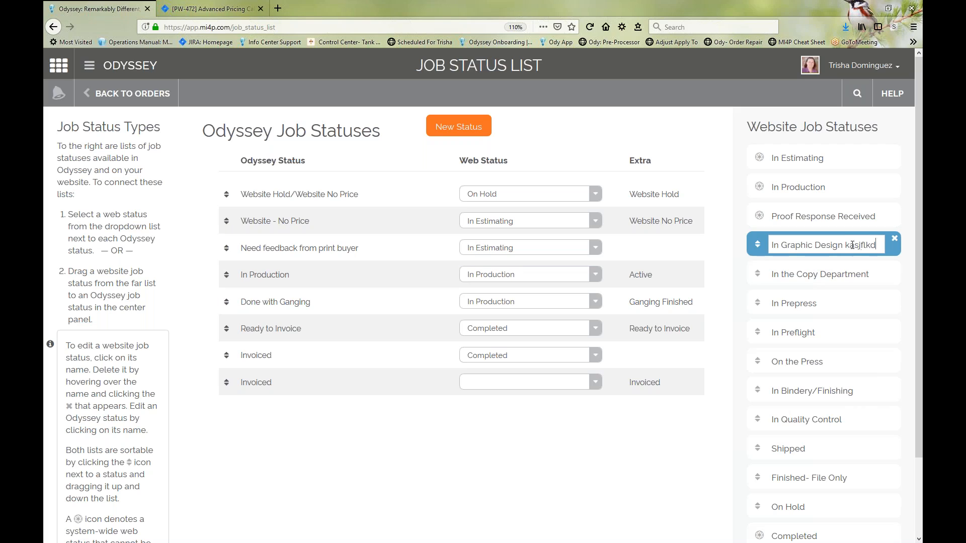
key(BackSpace)
key(BackSpace)
key(BackSpace)
key(BackSpace)
key(BackSpace)
key(BackSpace)
key(BackSpace)
key(BackSpace)
key(BackSpace)
key(Return)
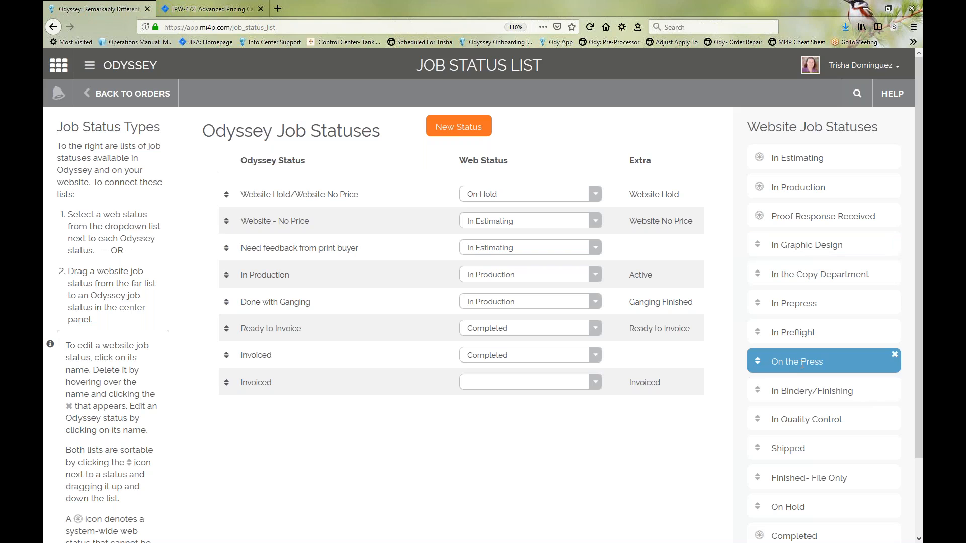
Step: Add a website job status named New Website Status
scroll(803, 358, down, 3)
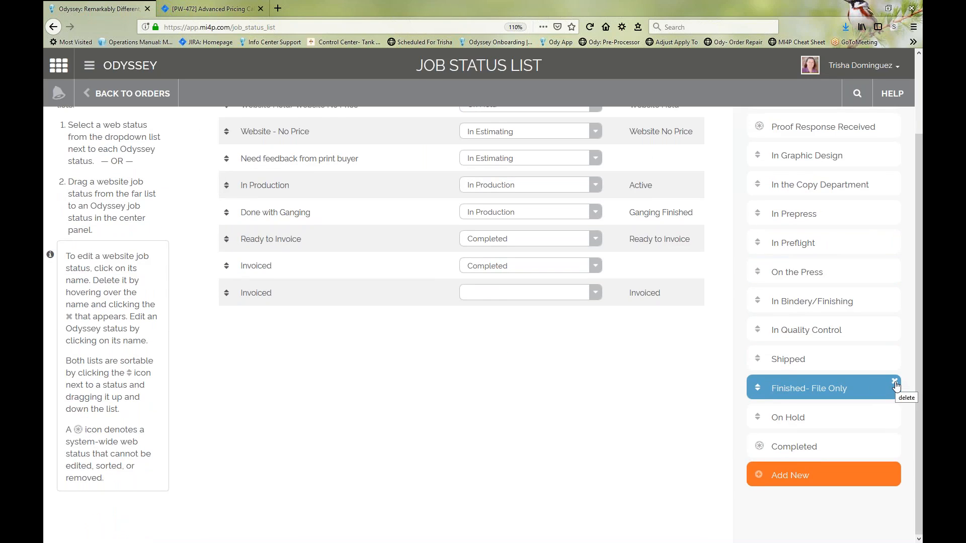
click(787, 475)
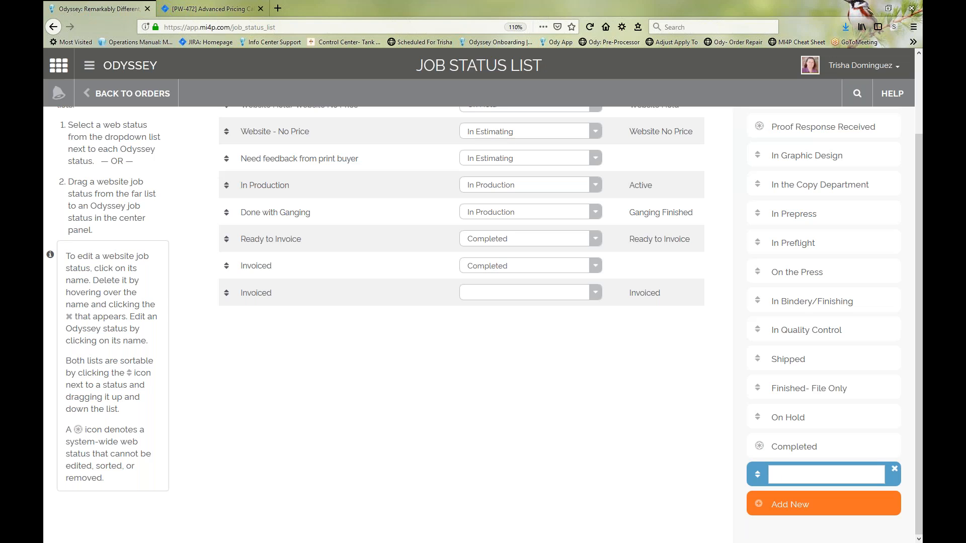
text(New Website Status)
key(Return)
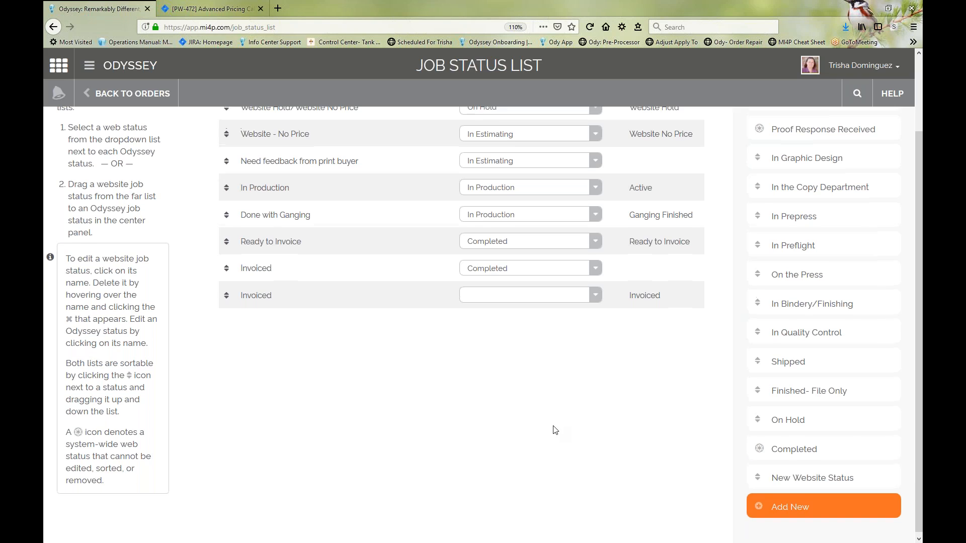
Step: Link the last Invoiced Odyssey status to the New Website Status web status
scroll(553, 428, up, 3)
click(528, 381)
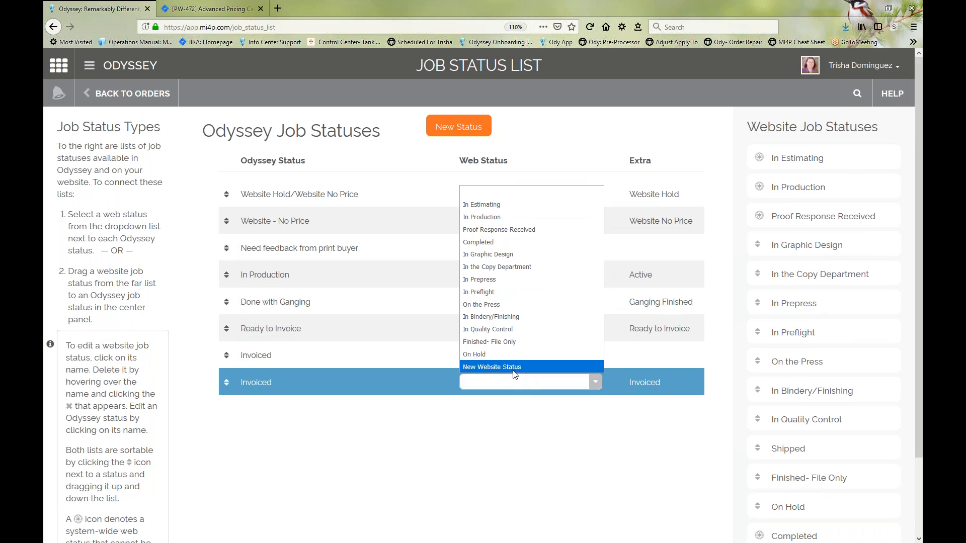
click(586, 487)
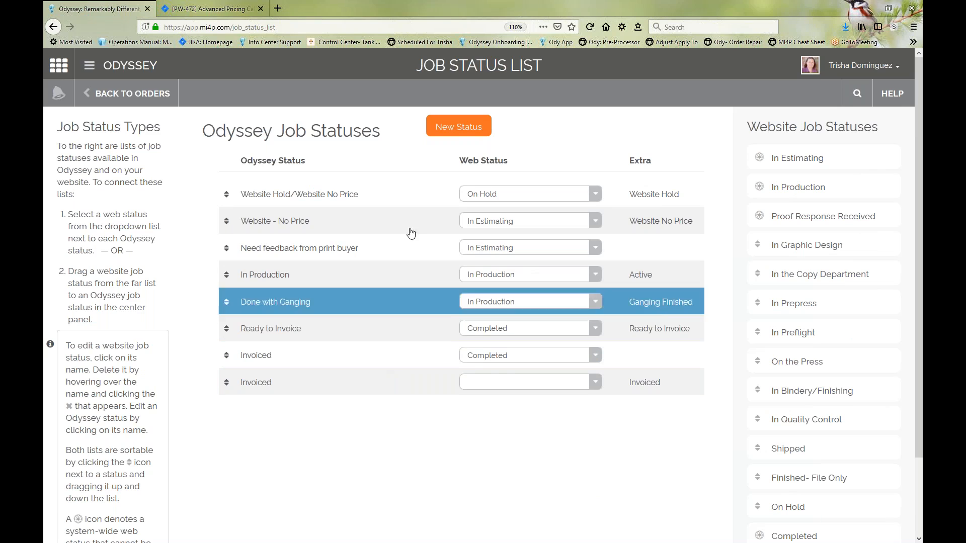
Step: Look for New Website Status in the website status list and the last Invoiced status's web options, and reload the page
scroll(791, 439, down, 3)
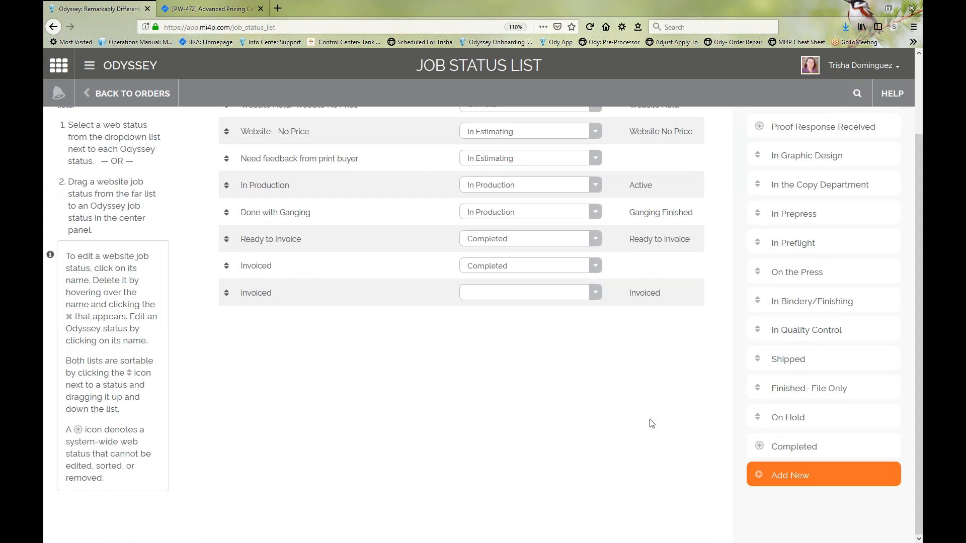
scroll(649, 405, up, 3)
scroll(649, 437, down, 3)
click(595, 292)
click(478, 482)
click(506, 294)
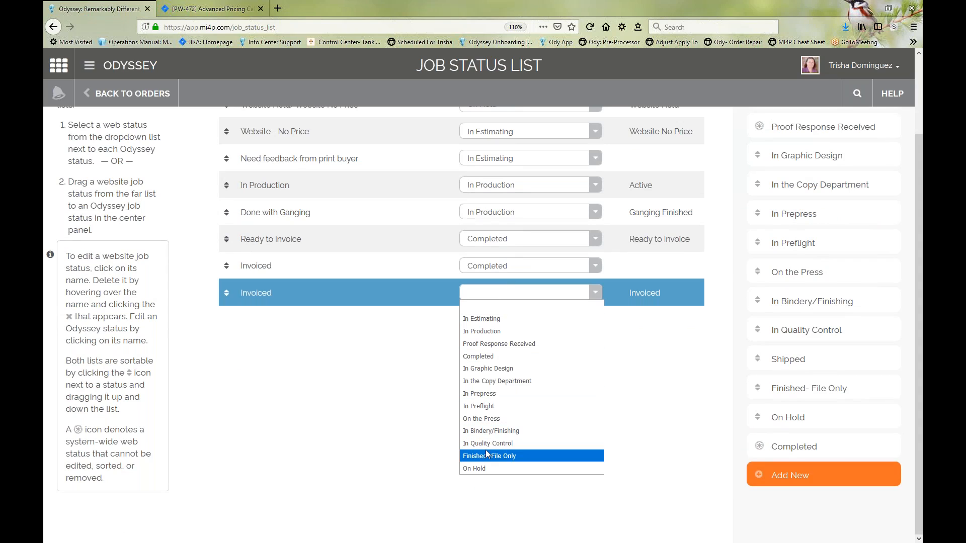
click(371, 327)
click(589, 28)
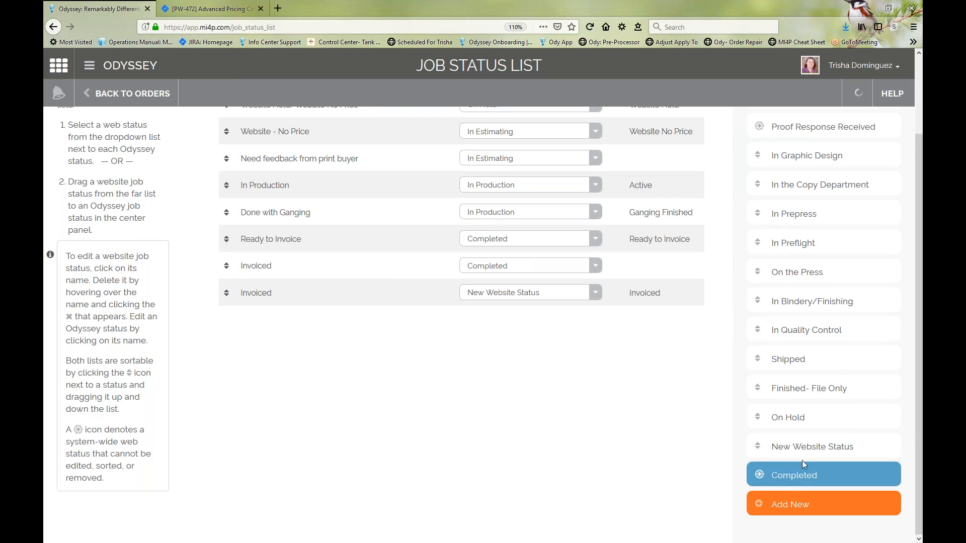
Step: Check that New Website Status is available among the web status options of the last Invoiced status
mouse_move(801, 450)
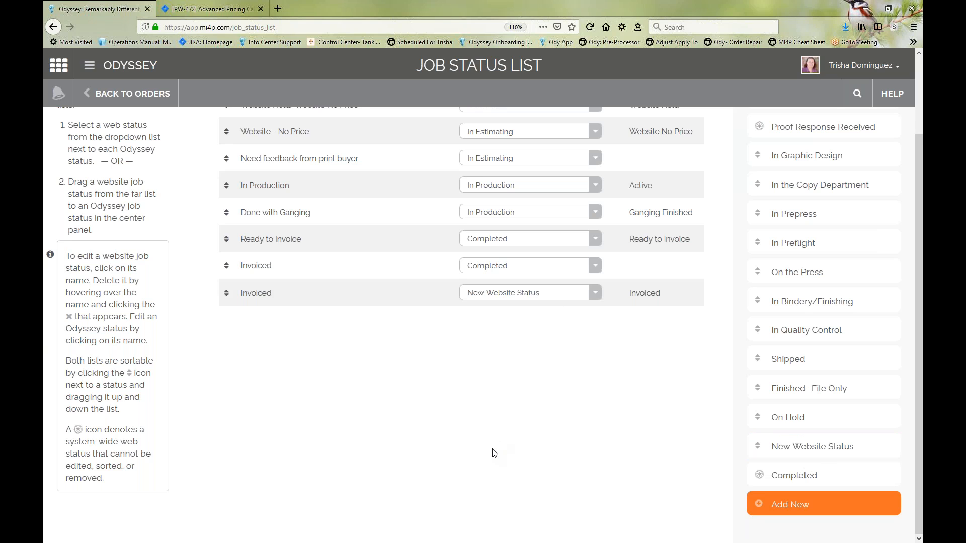
scroll(491, 453, up, 3)
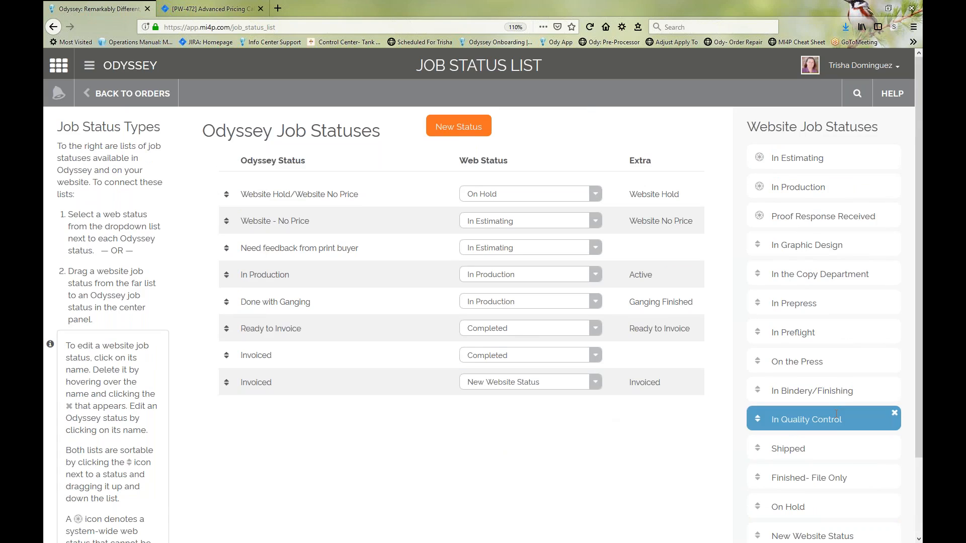
click(595, 382)
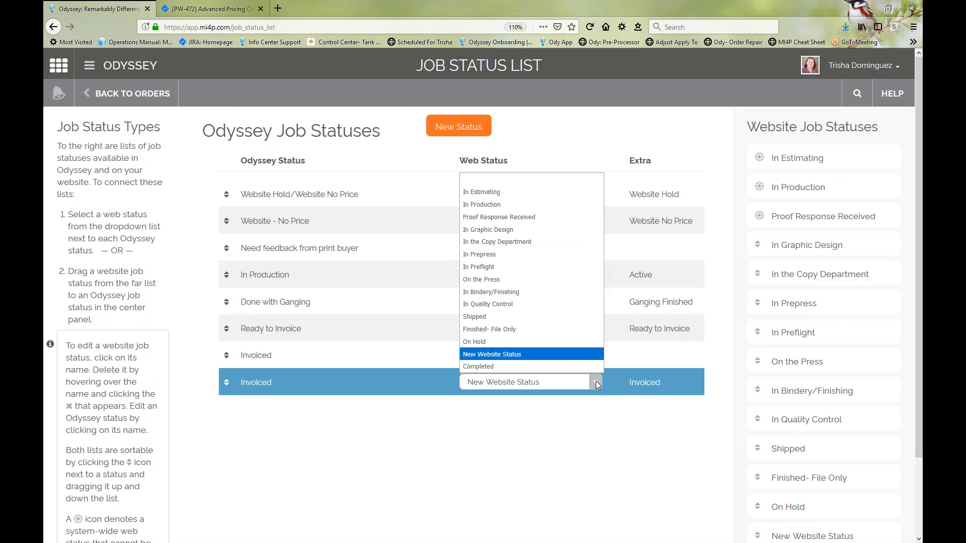
click(583, 429)
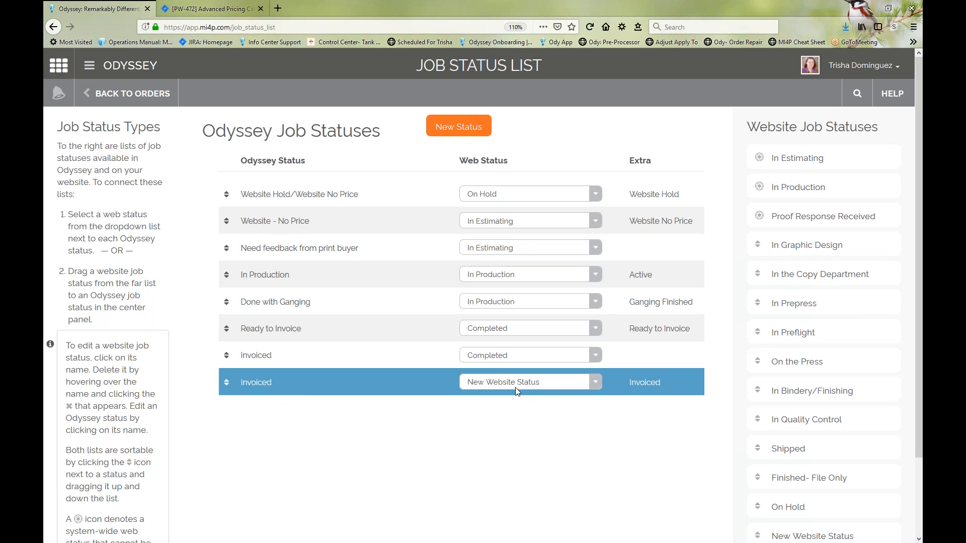
click(501, 379)
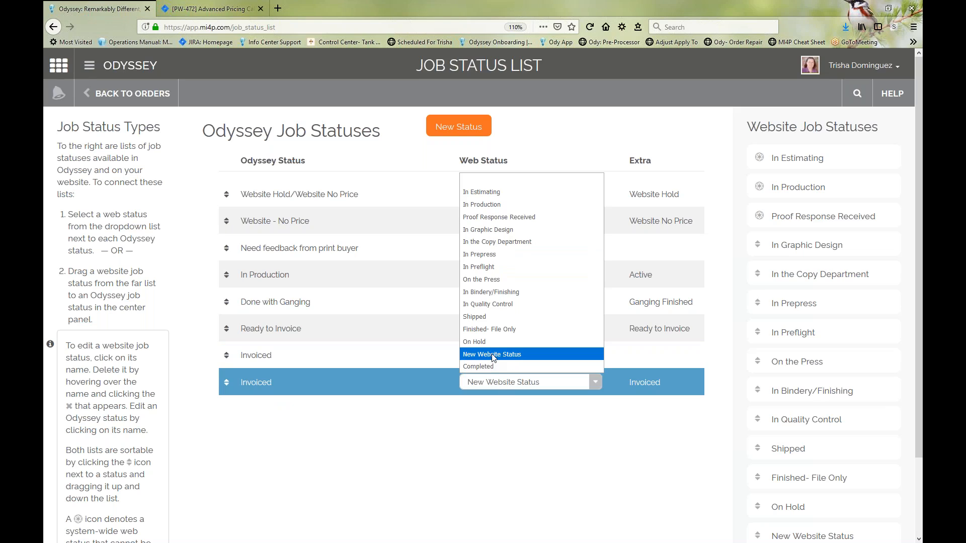
click(486, 453)
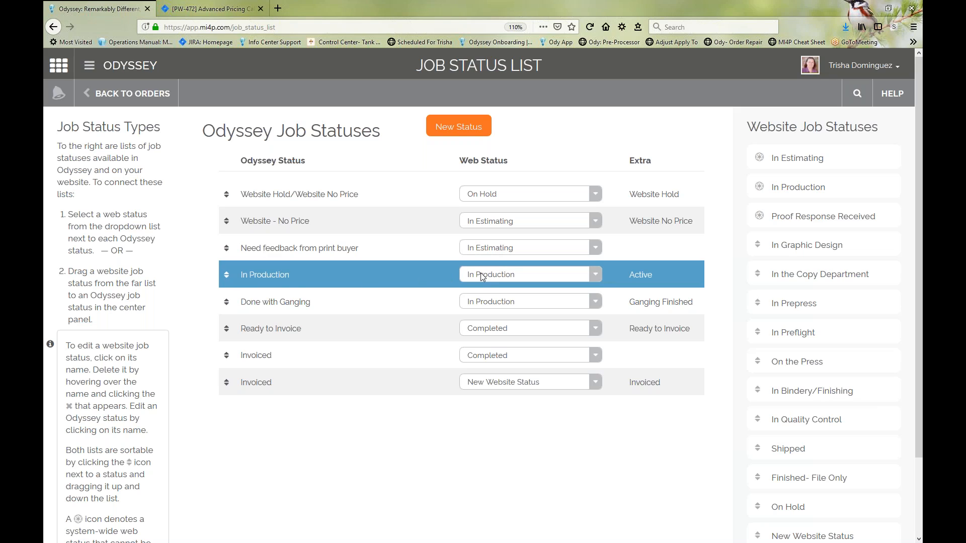
Step: Clear the web status linked to the last Invoiced status and delete New Website Status from the website job statuses
click(538, 382)
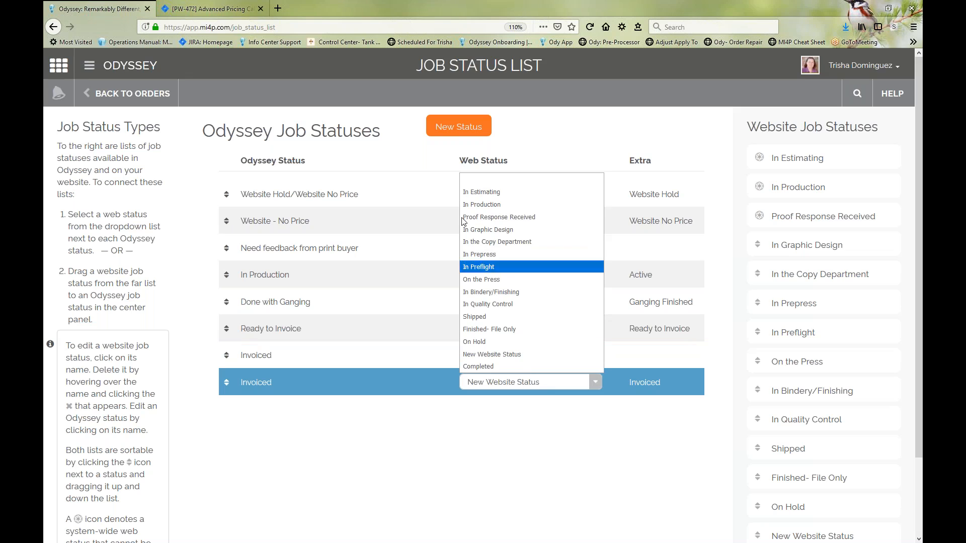
click(475, 180)
scroll(805, 432, down, 3)
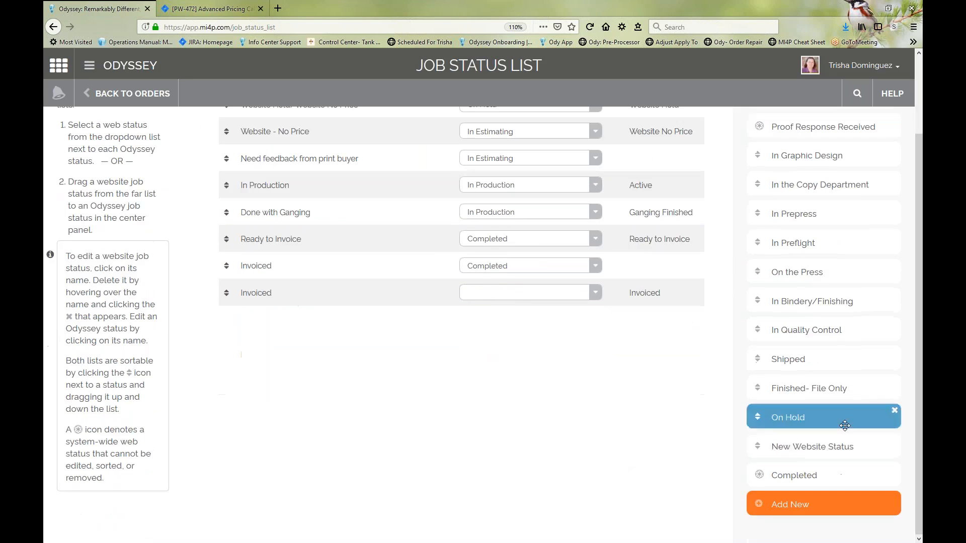
click(898, 440)
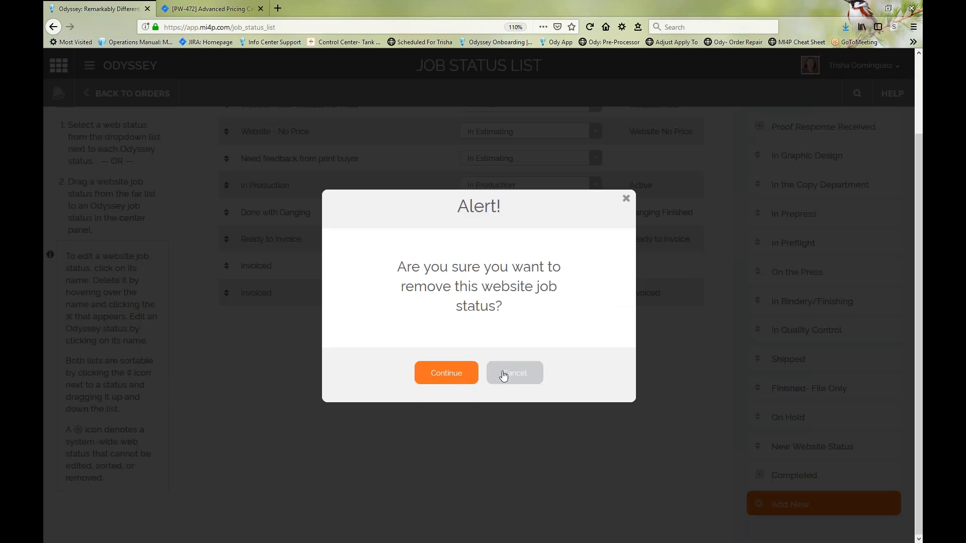
click(455, 373)
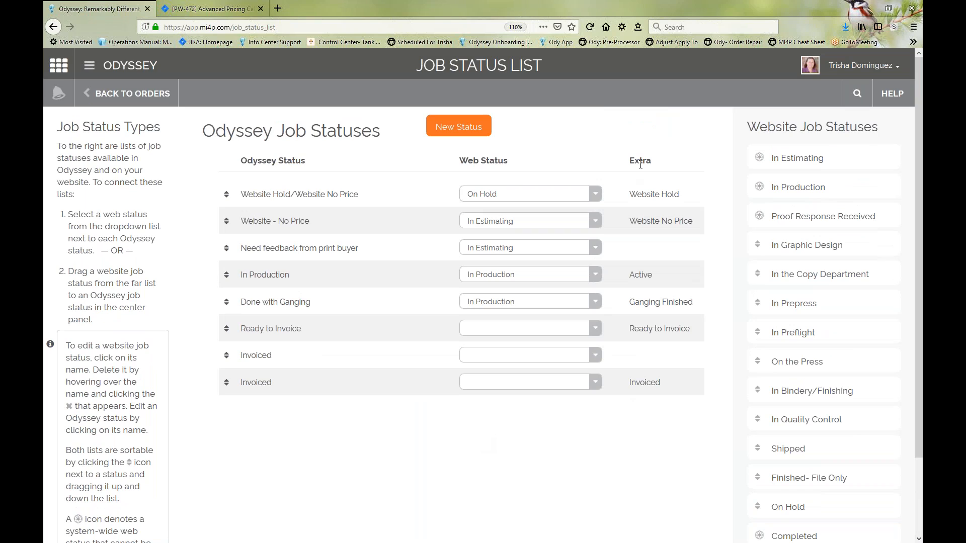
Step: Open the In Production Odyssey status for editing and look at its status label and website status options
click(660, 278)
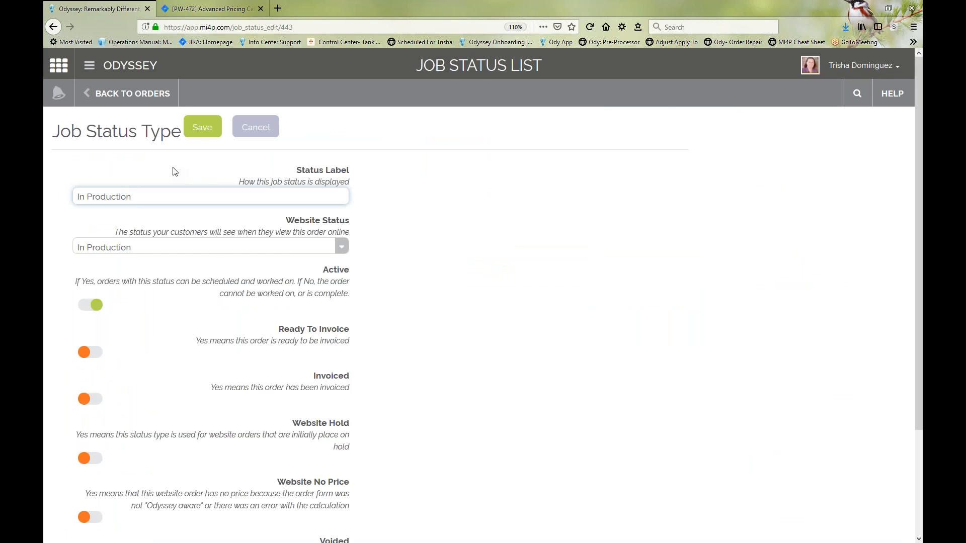
drag(160, 195, 58, 187)
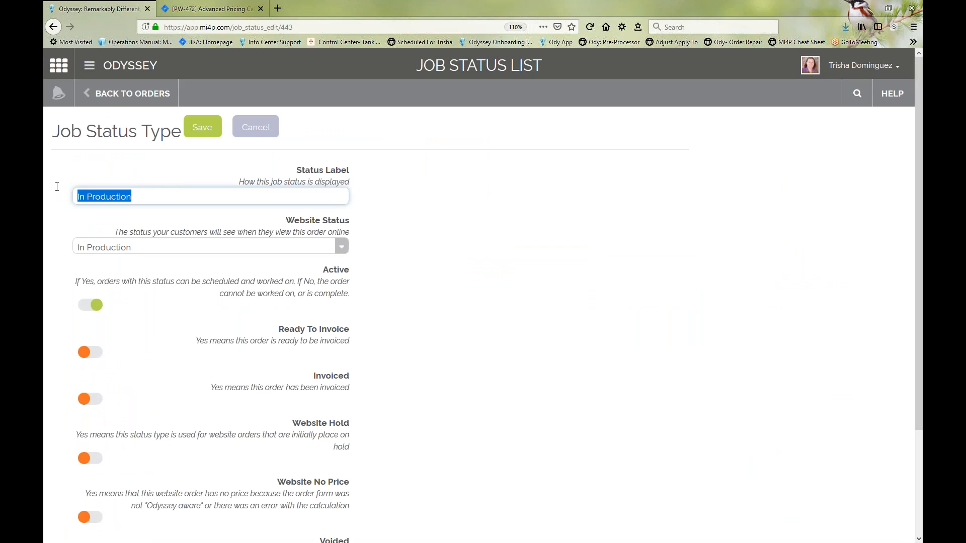
click(138, 249)
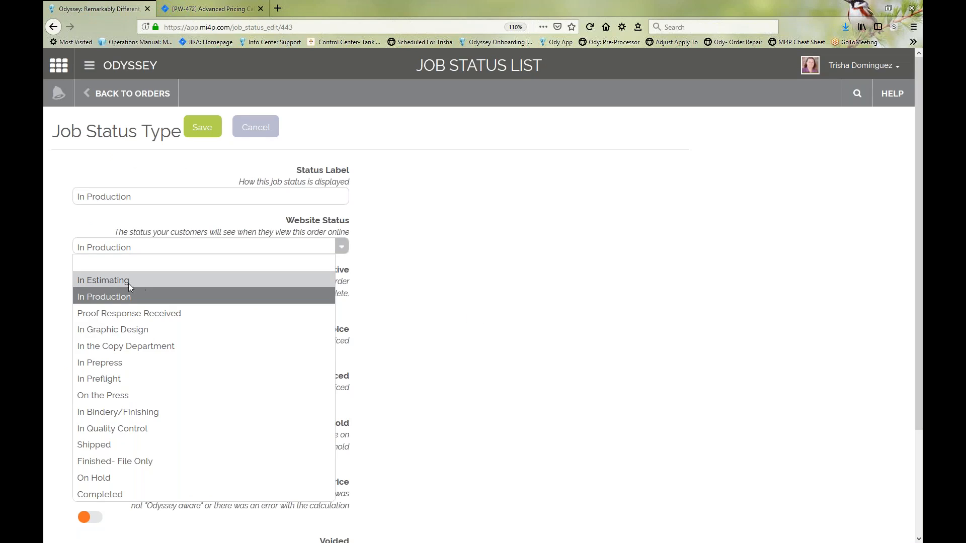
click(108, 297)
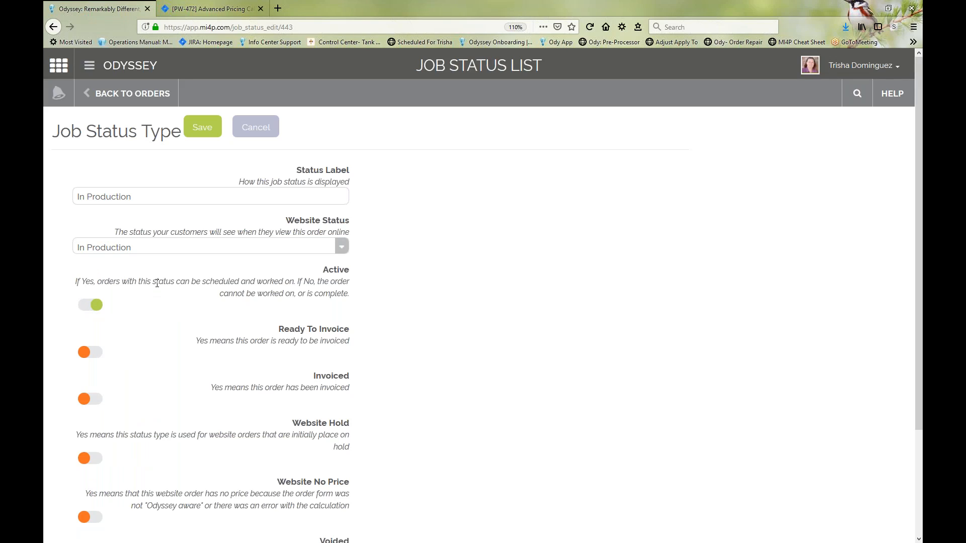
Step: Review the In Production status's settings from Active through Ganging Finished, and leave the editor without saving
scroll(99, 256, down, 3)
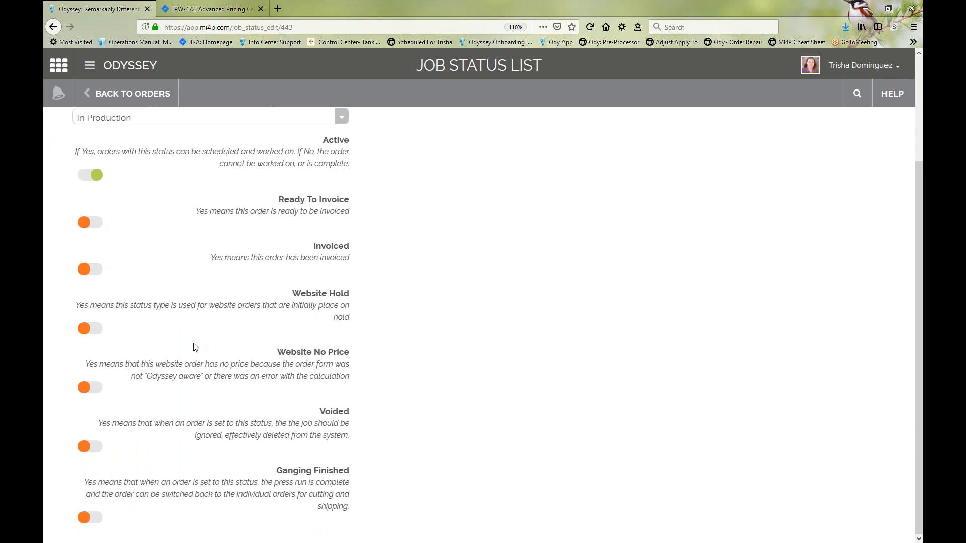
scroll(202, 376, up, 1)
scroll(201, 376, up, 3)
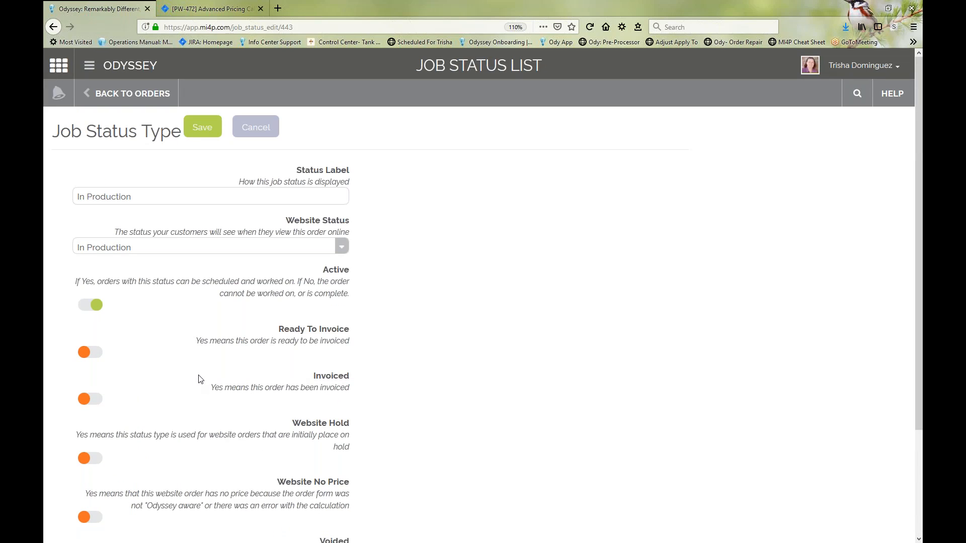
scroll(83, 255, down, 3)
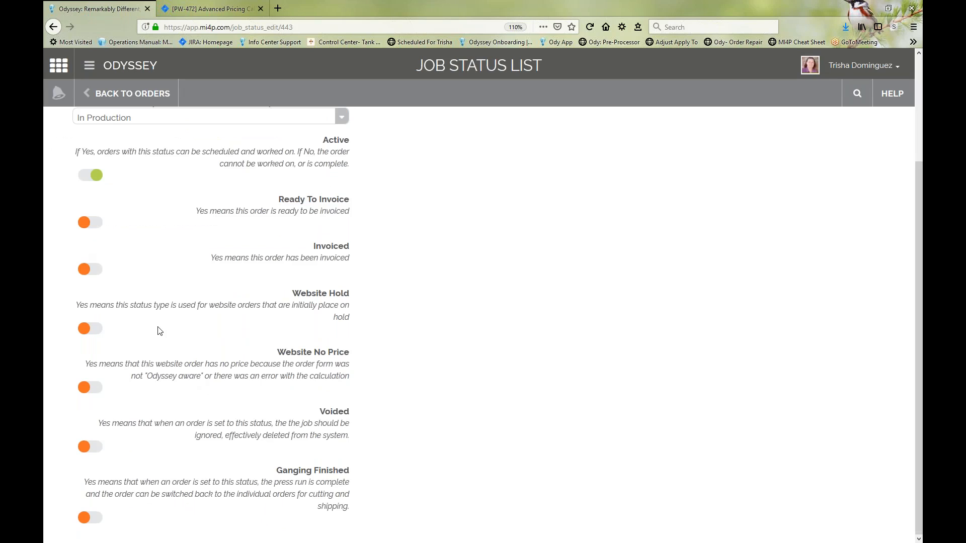
scroll(158, 330, up, 3)
click(255, 127)
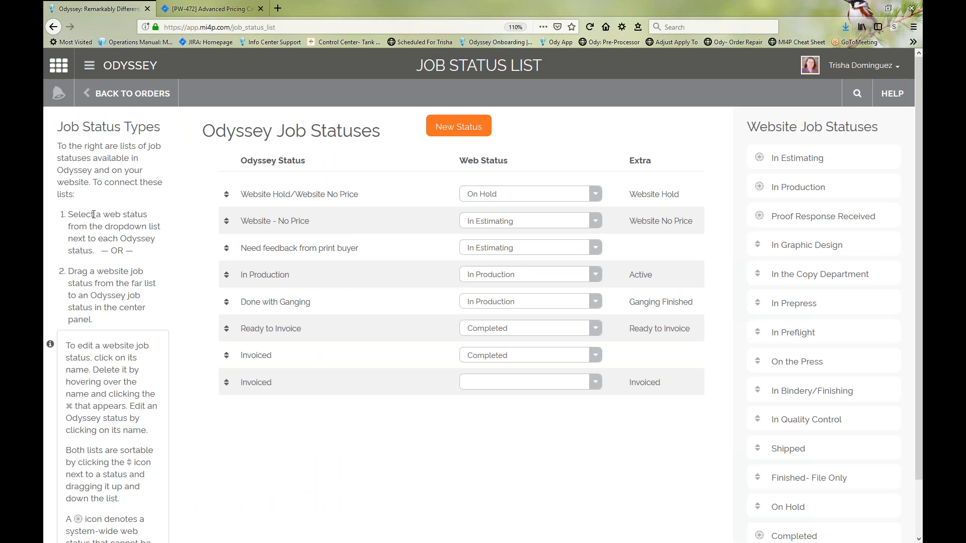
Step: Try linking Need feedback from print buyer to the In Graphic Design and In the Copy Department website statuses
click(594, 196)
click(594, 196)
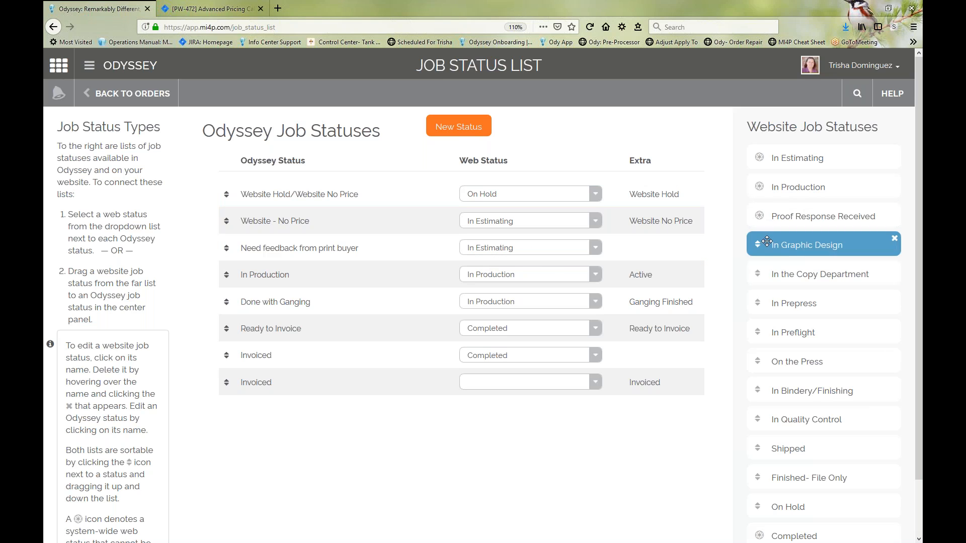
drag(805, 245, 492, 249)
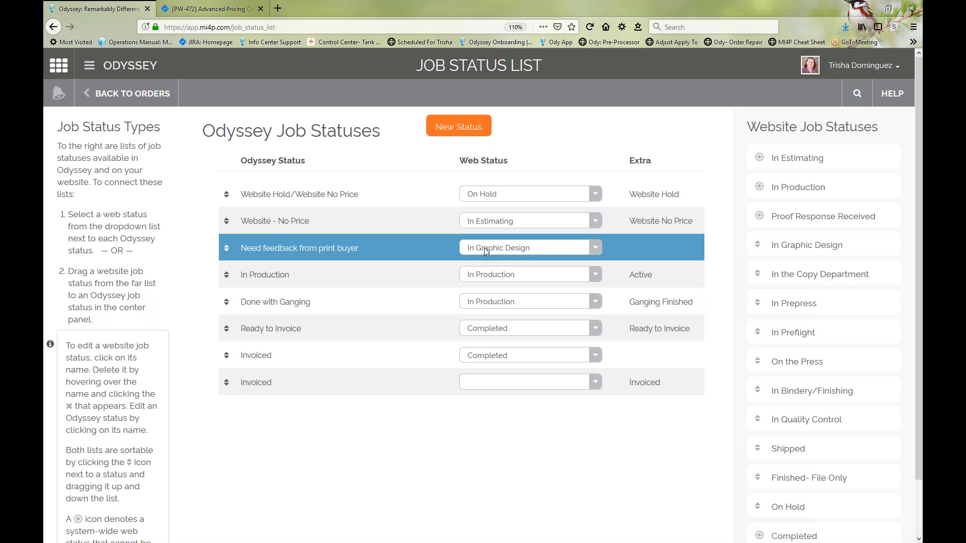
drag(805, 274, 498, 250)
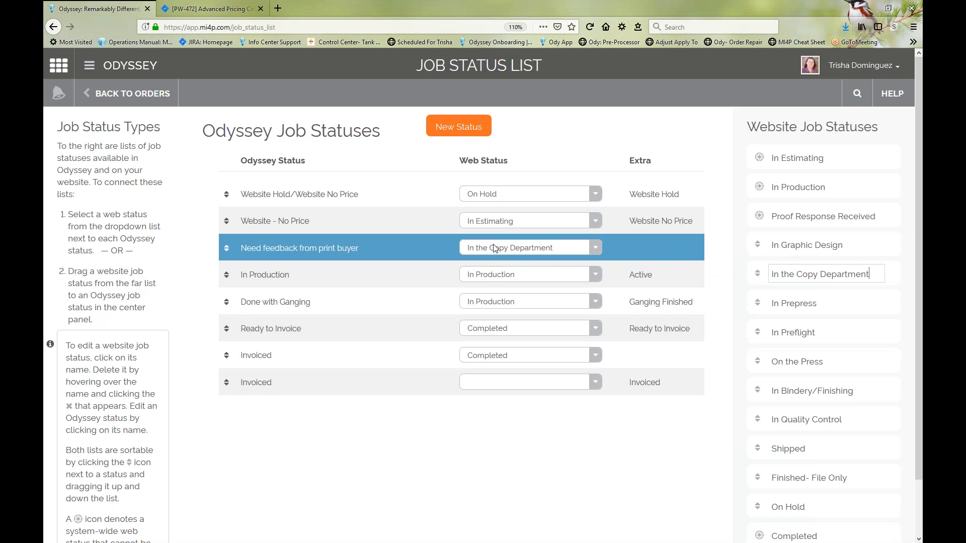
Step: Link the Need feedback from print buyer status to the In Graphic Design website status
drag(765, 244, 513, 247)
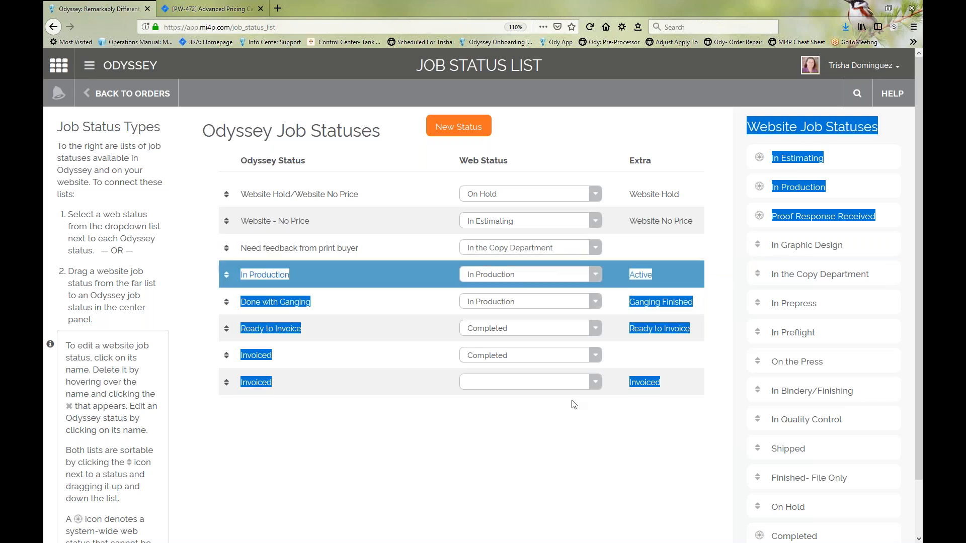
click(573, 404)
drag(768, 244, 512, 245)
click(512, 245)
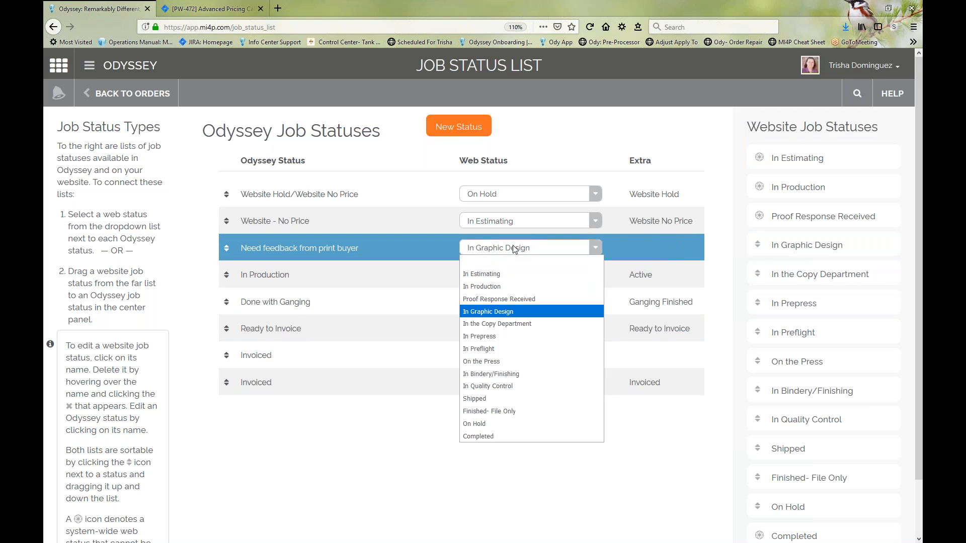
click(371, 484)
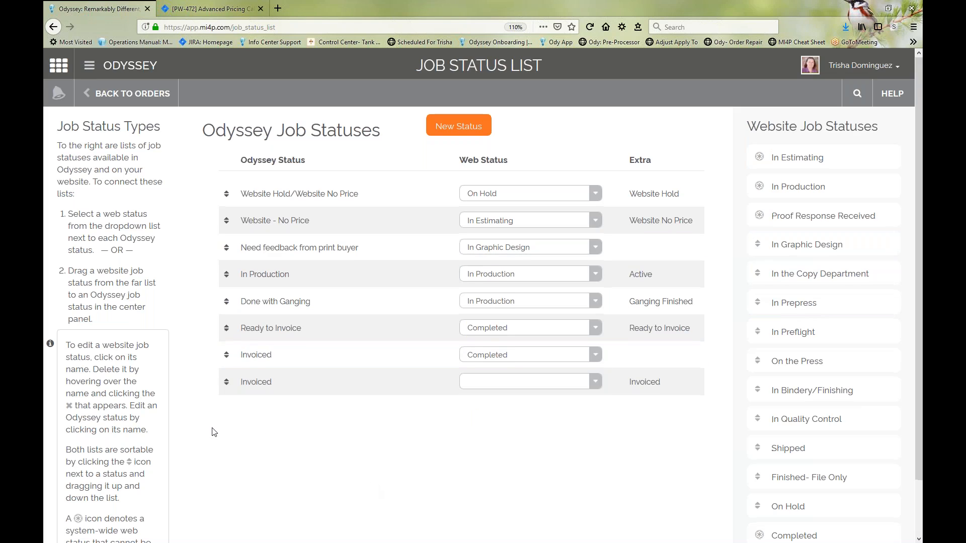
Step: Move Shipped up the website job statuses to just below Proof Response Received
scroll(213, 431, down, 1)
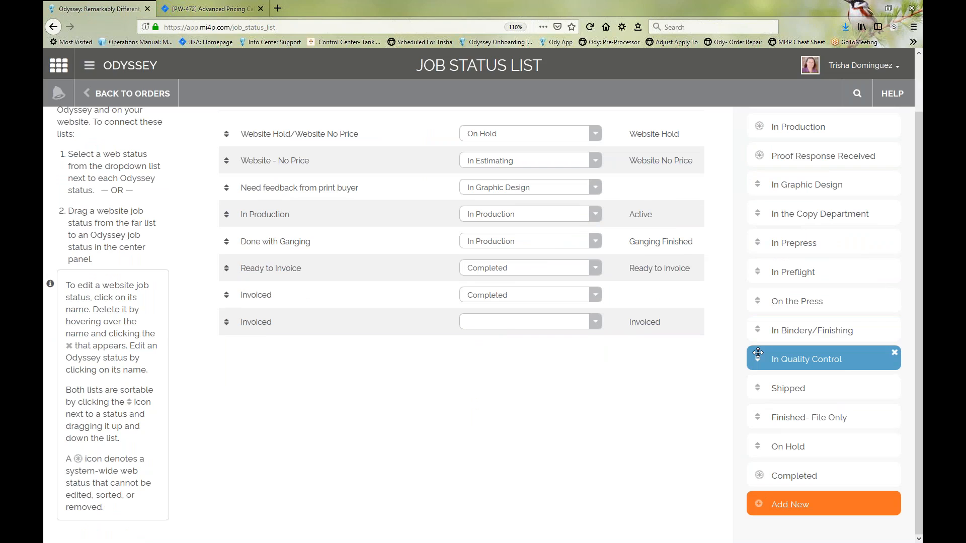
scroll(737, 380, up, 1)
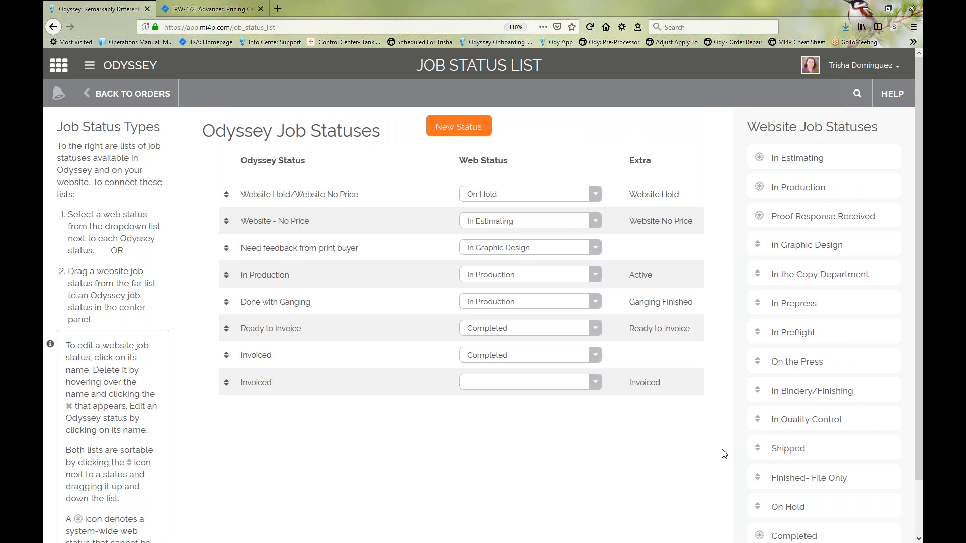
drag(758, 444, 760, 244)
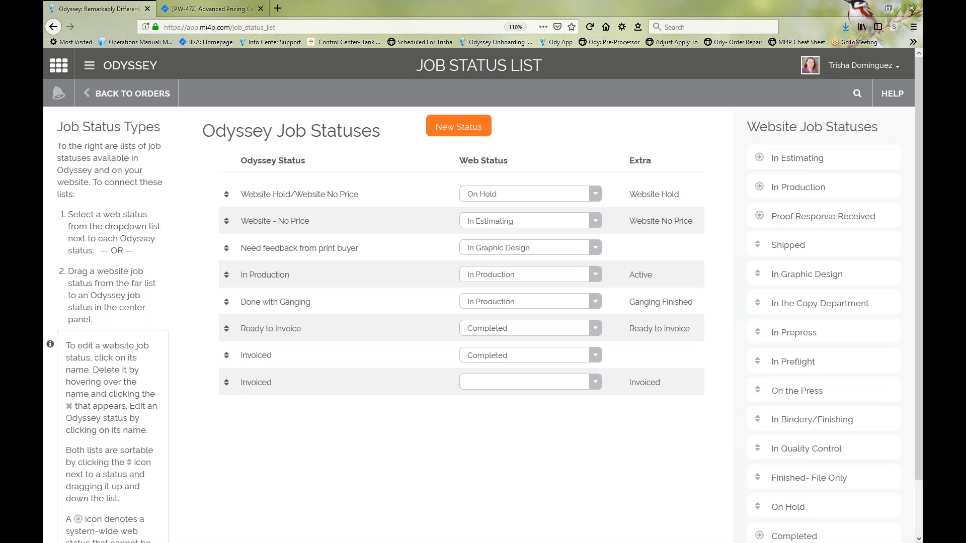
Step: Look over the reordered website job statuses, and go back to the orders list and into the status types again
scroll(104, 493, down, 2)
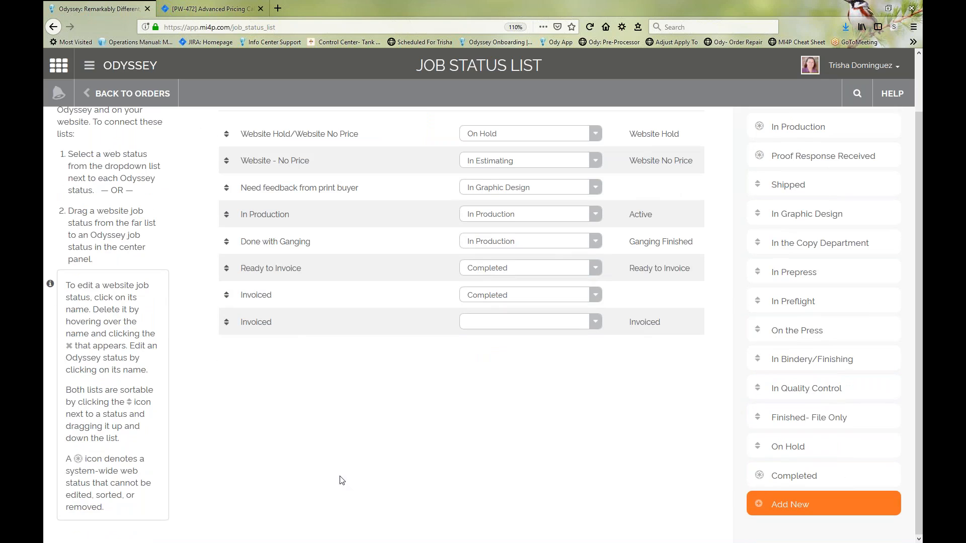
scroll(433, 498, up, 2)
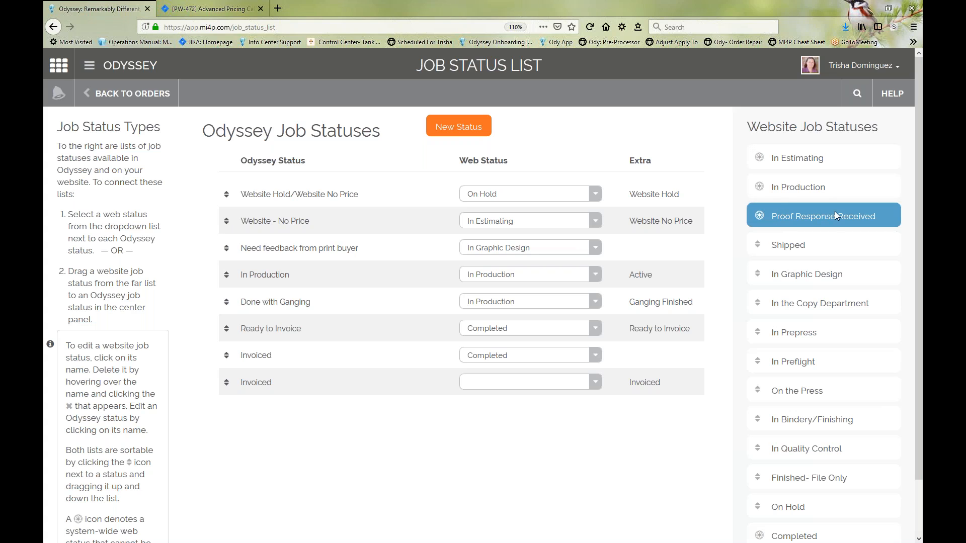
scroll(771, 475, down, 2)
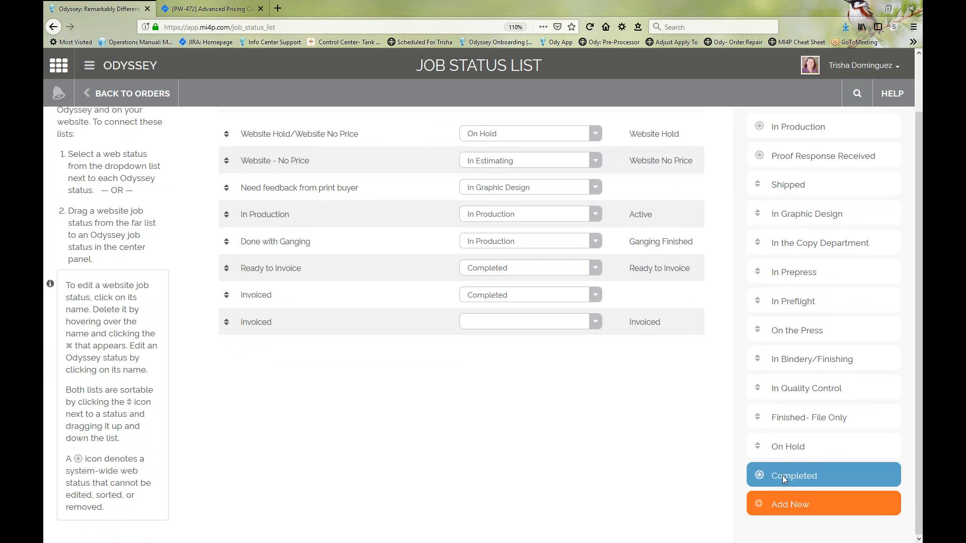
scroll(783, 475, up, 2)
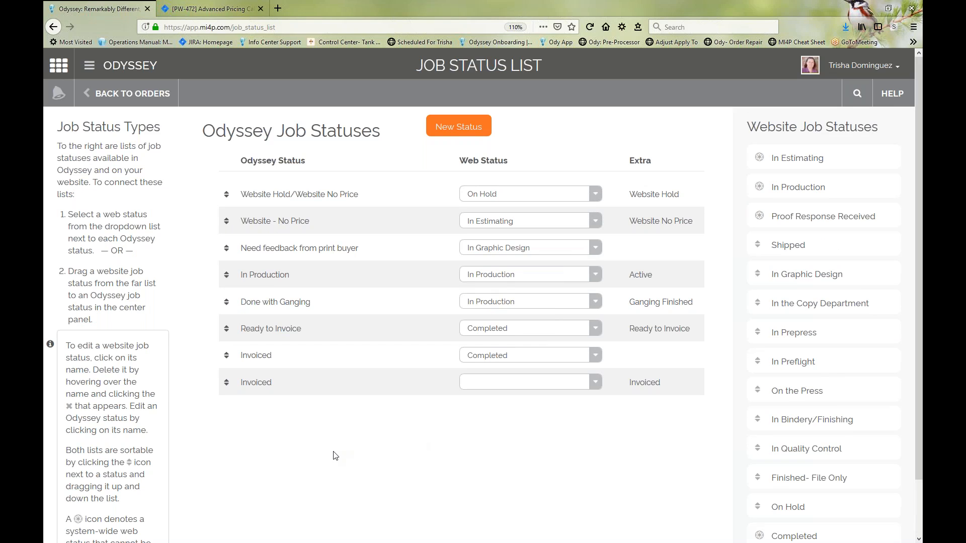
click(134, 96)
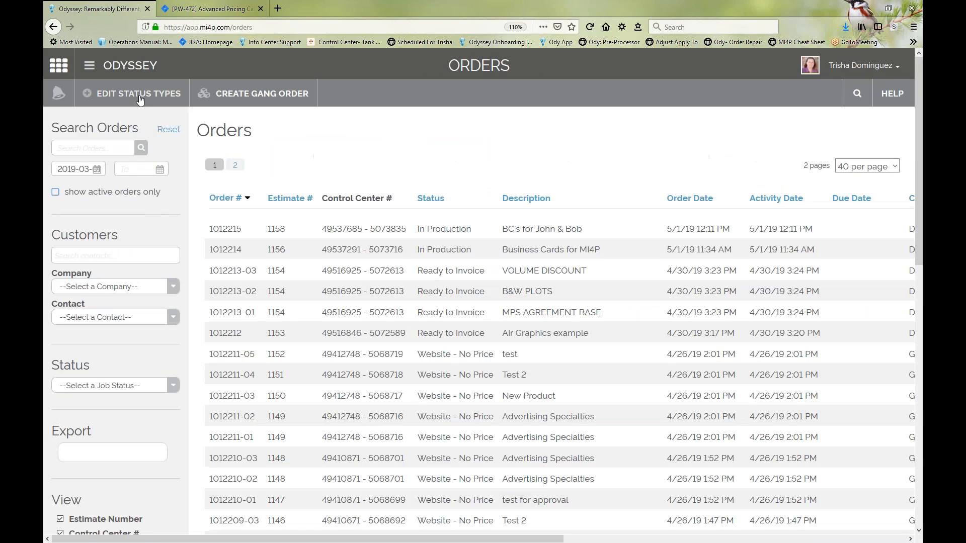
click(139, 98)
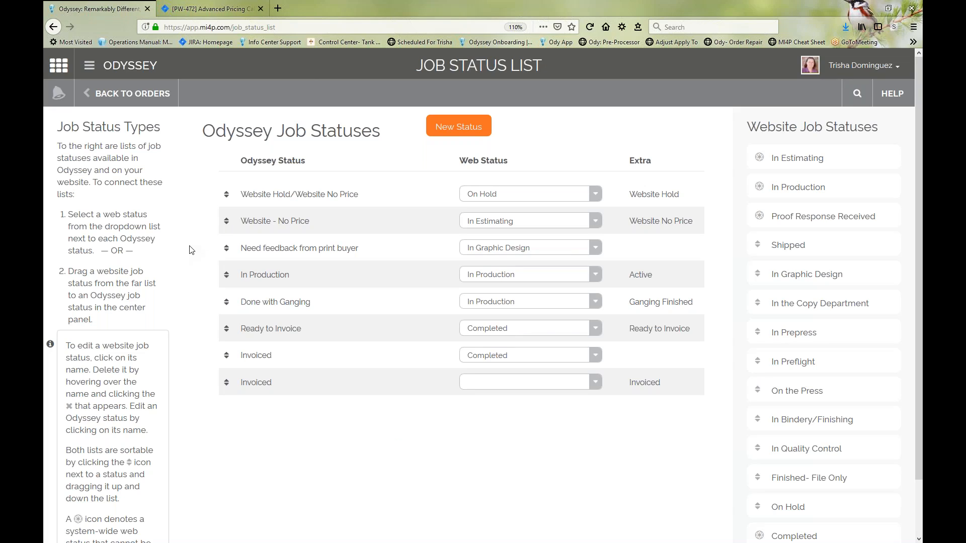
Step: Show the available help options for the job status list
click(895, 100)
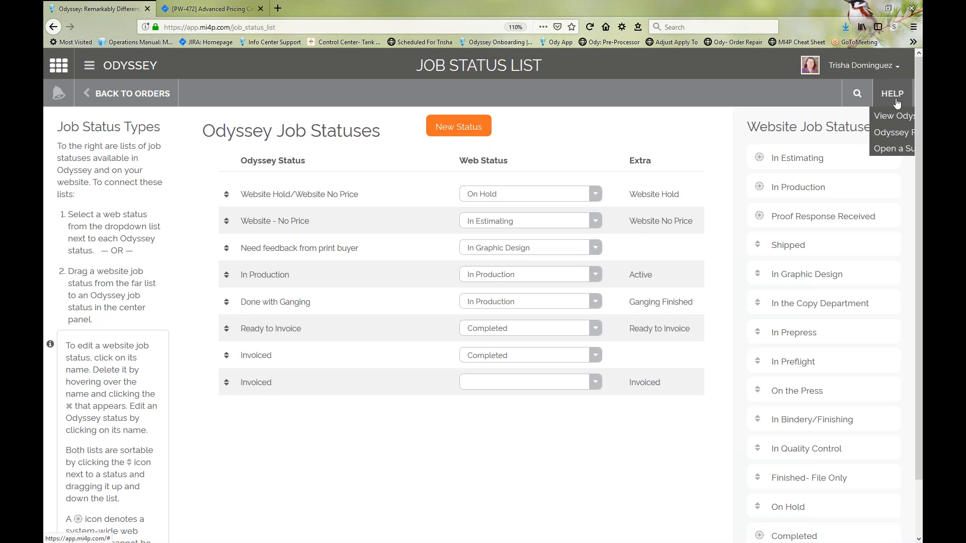